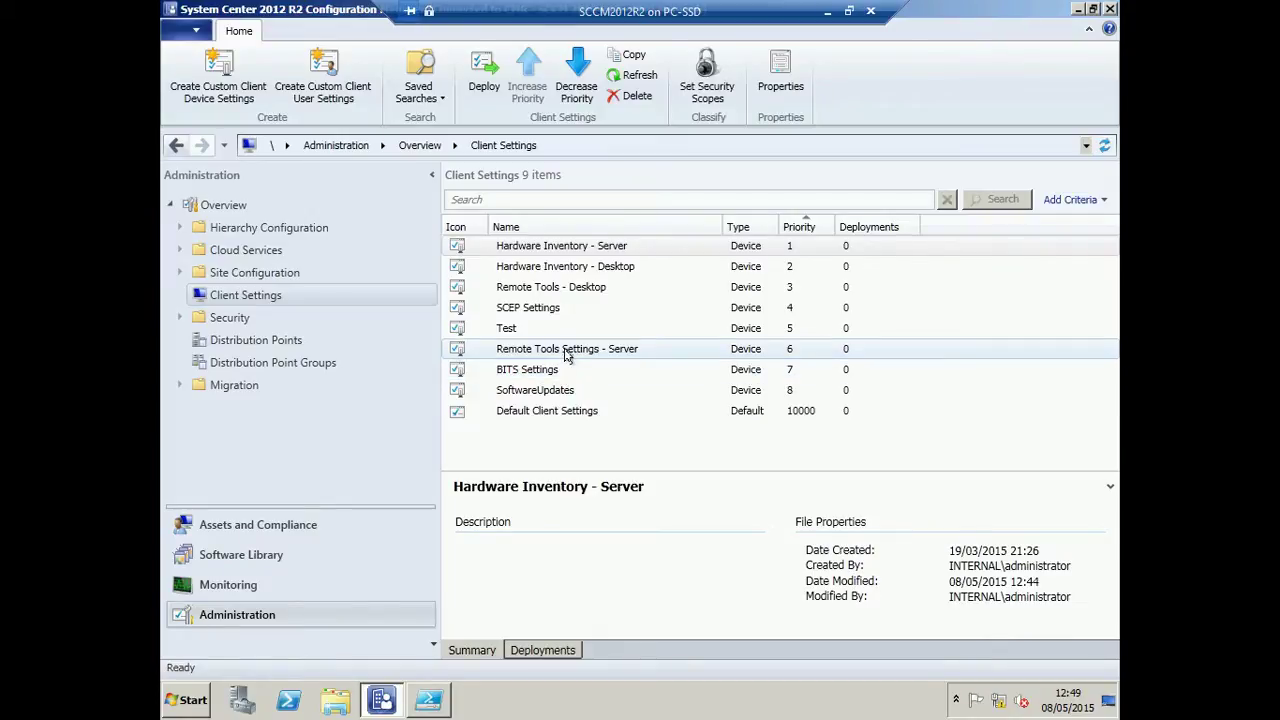
Use Increase Priority twice to move Remote Tools Settings - Server from priority 6 to 4.
left_click(567, 355)
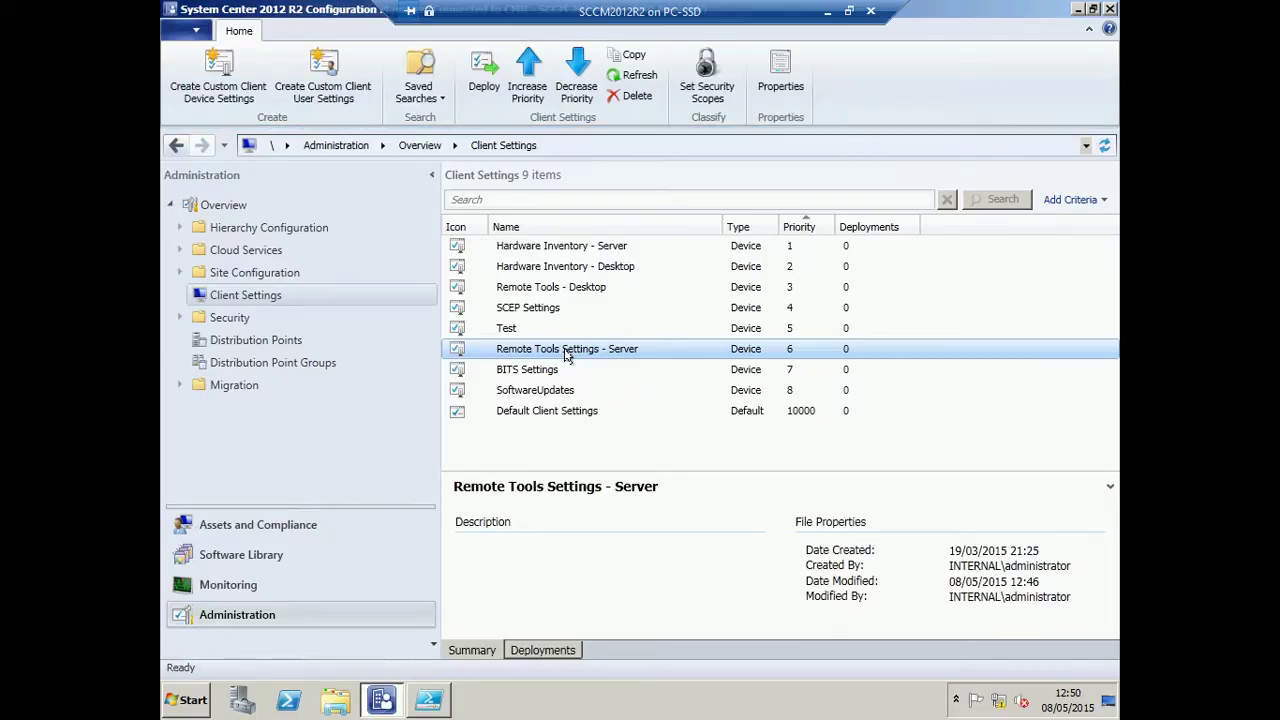
right_click(567, 355)
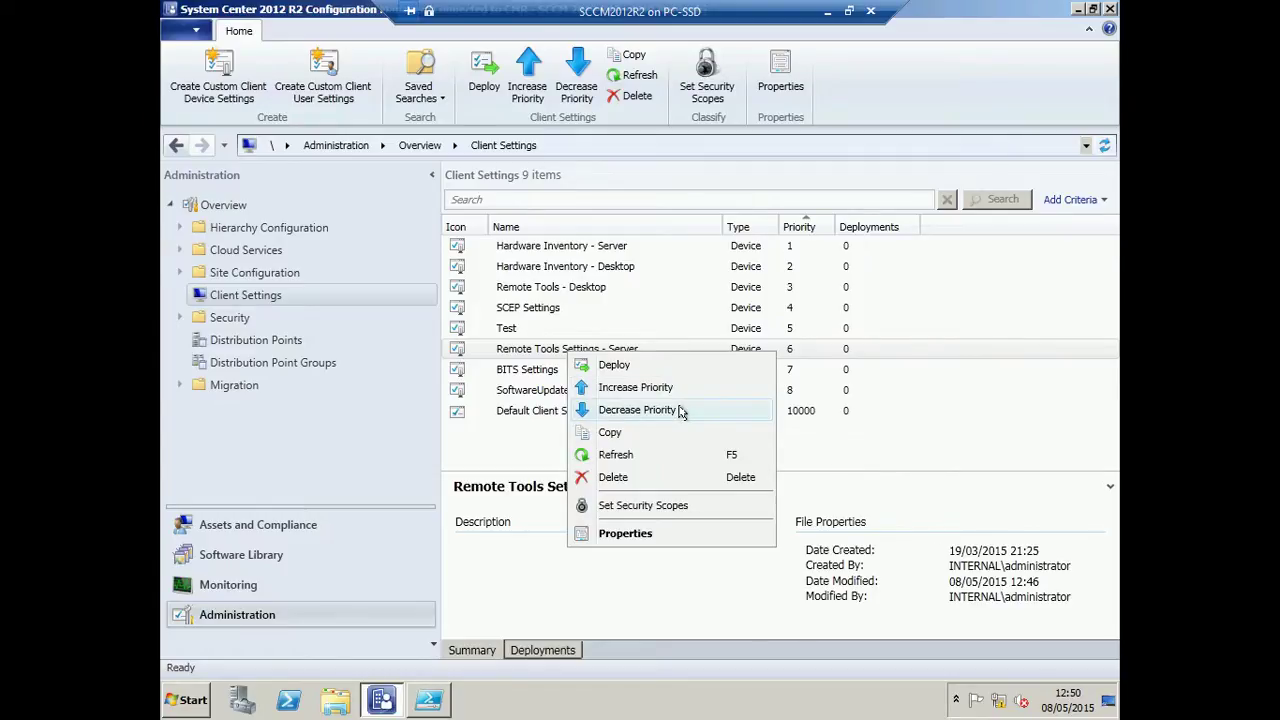
left_click(655, 388)
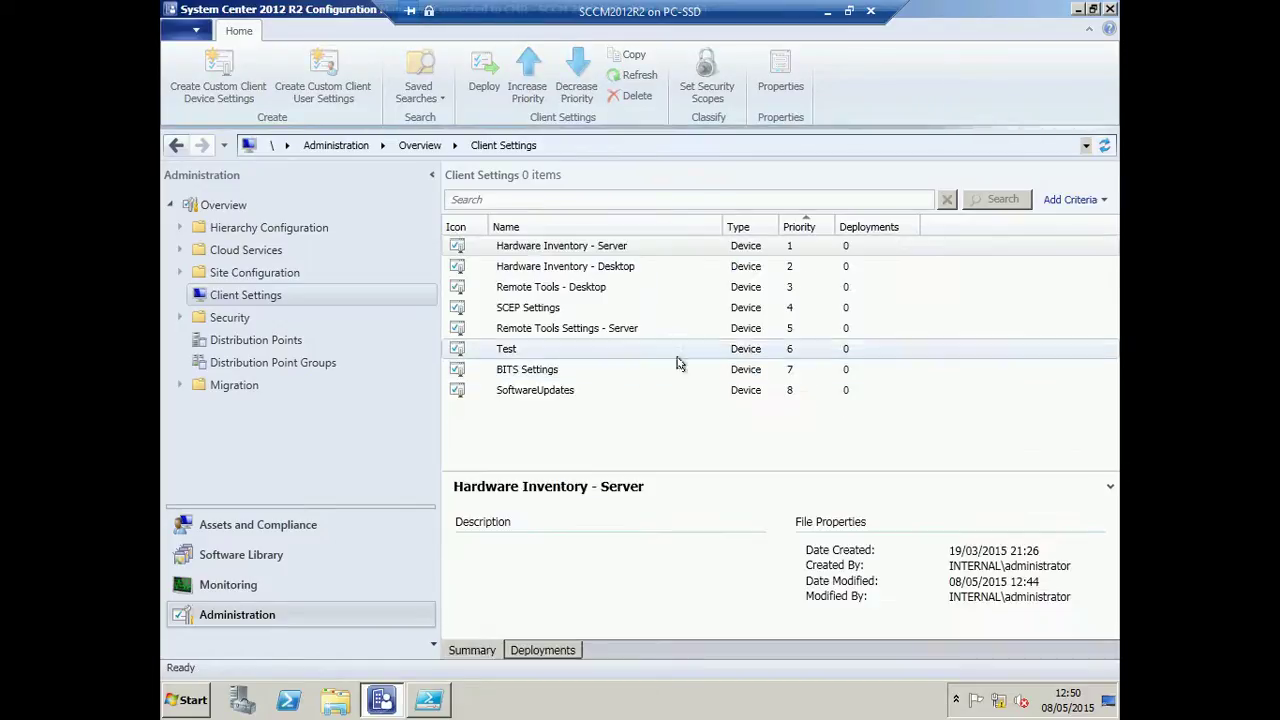
left_click(590, 333)
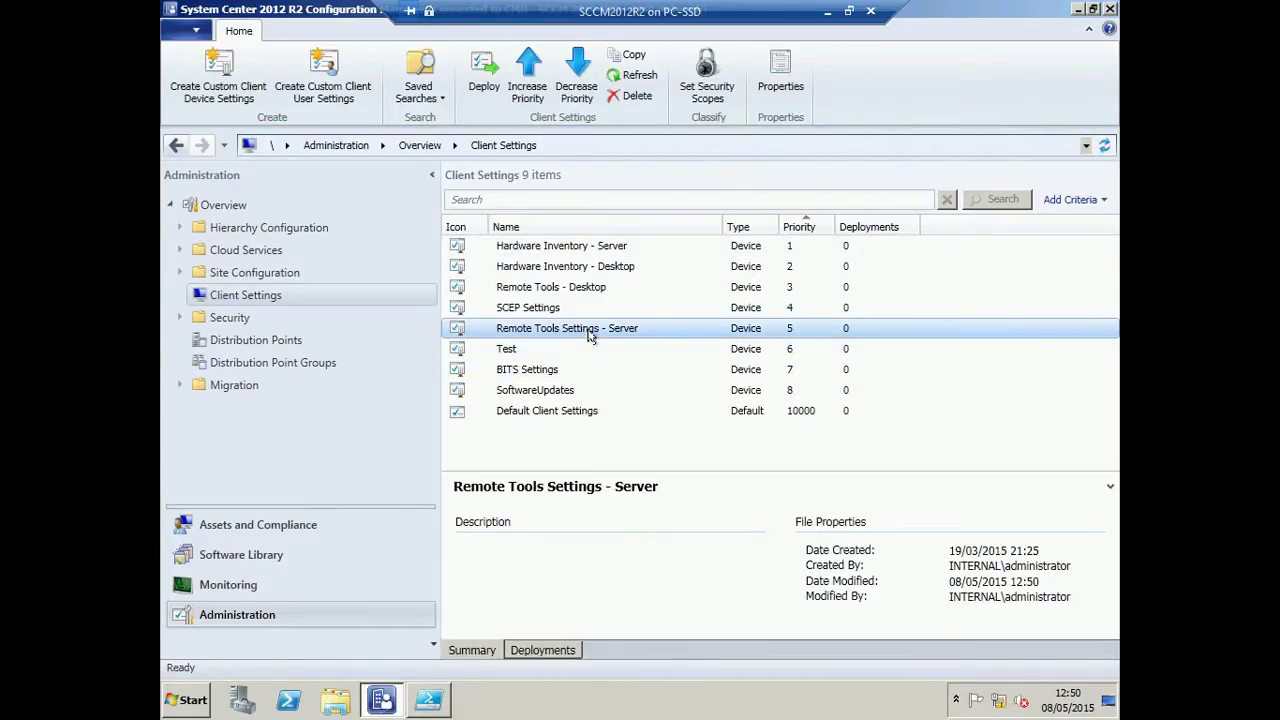
right_click(592, 337)
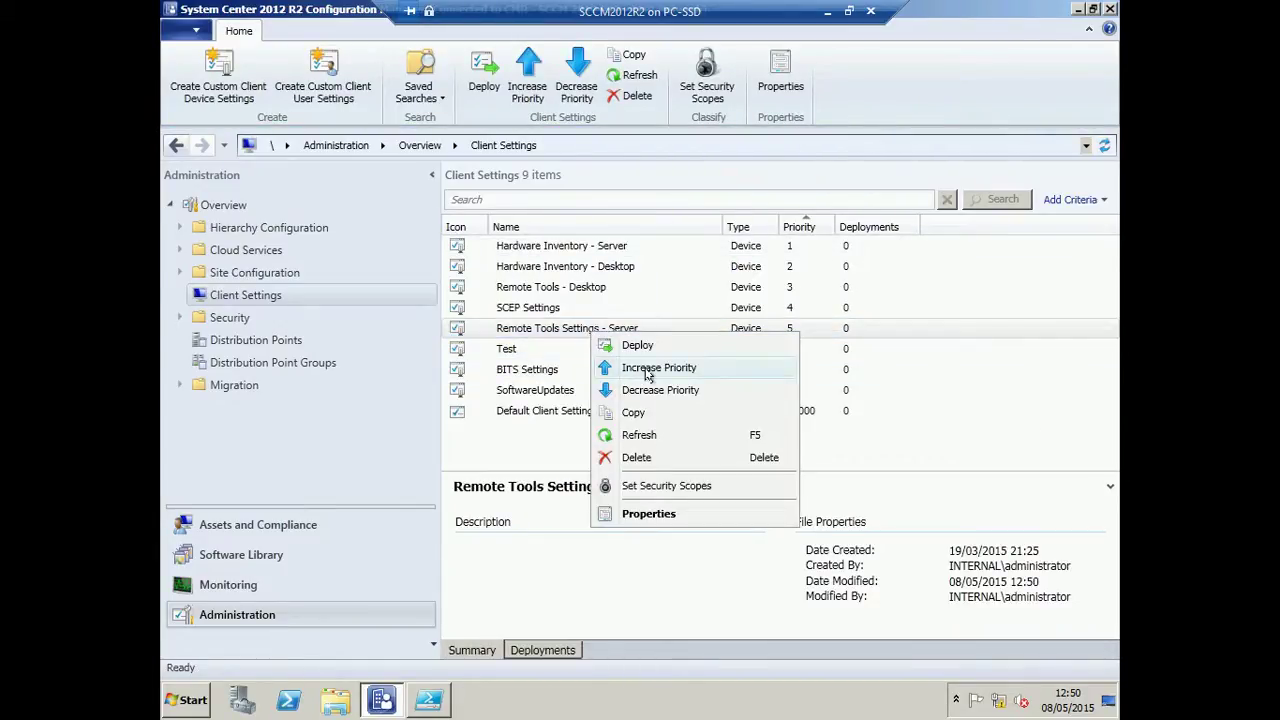
left_click(647, 370)
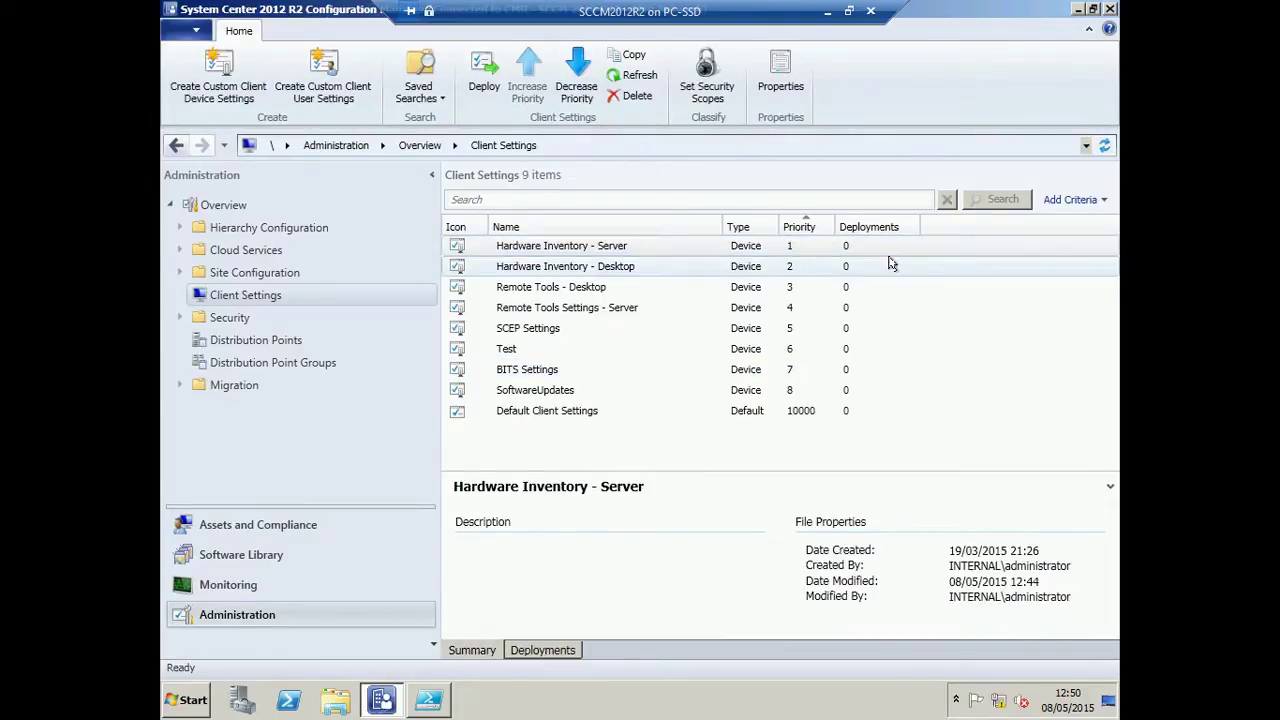
View the TechNet gallery page for UpdateClientSettings-v1.0.ps1 in Chrome, then return to the remote console.
left_click(827, 11)
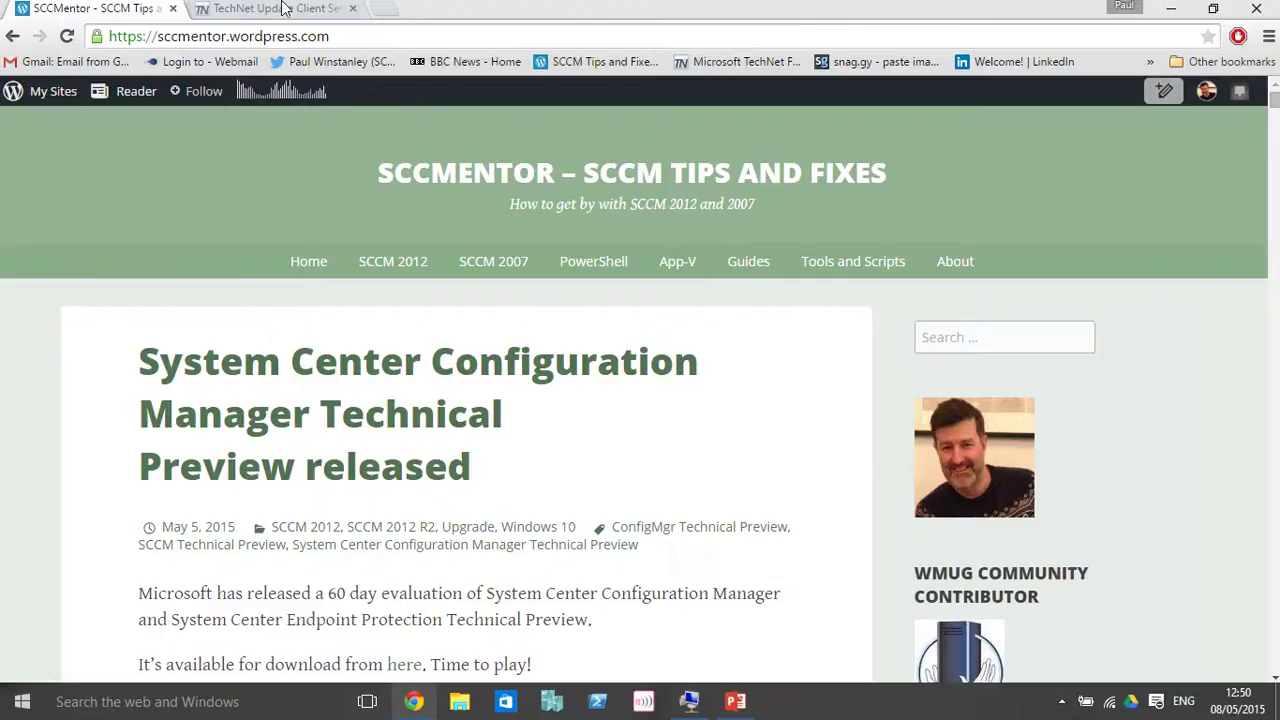
left_click(284, 8)
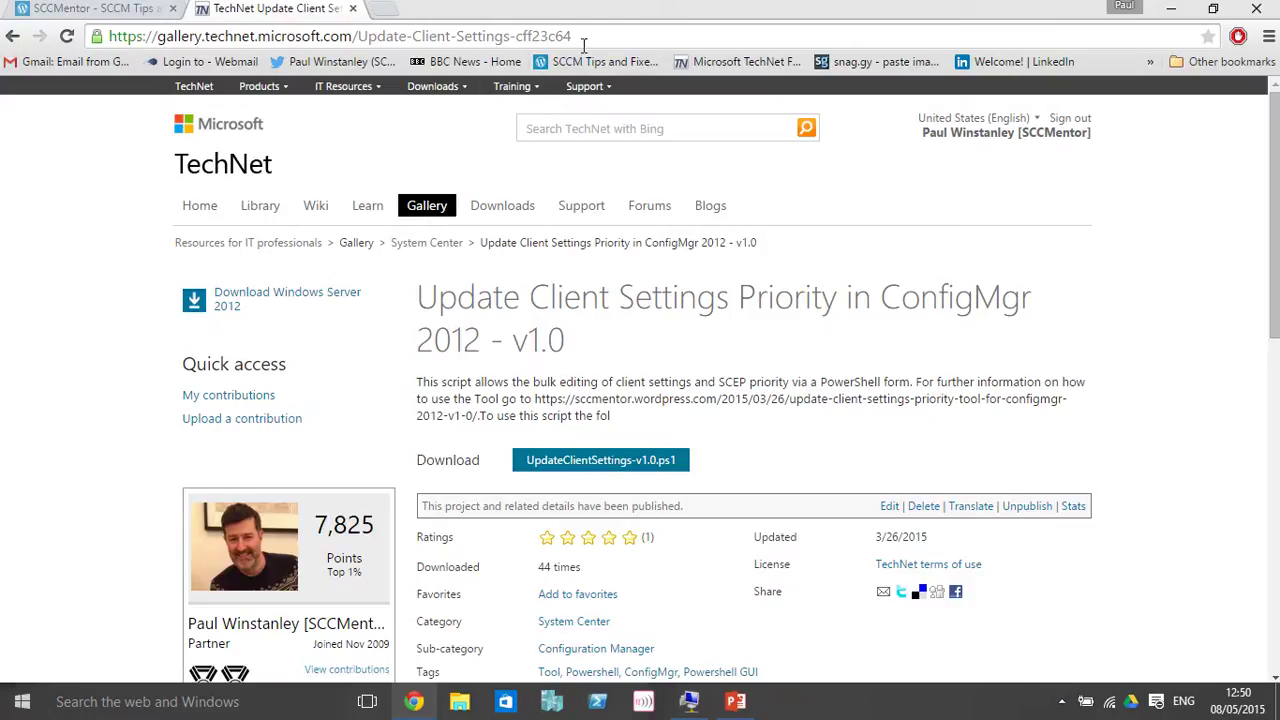
left_click(690, 701)
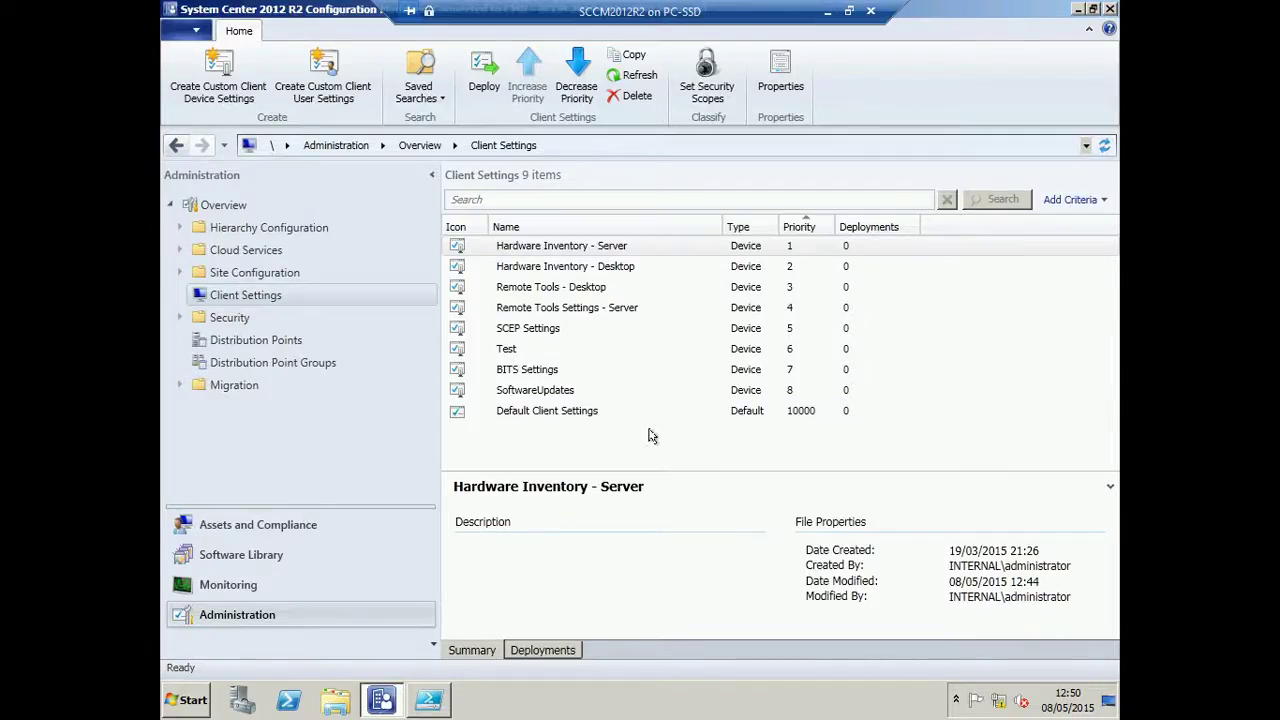
Run UpdateClientSettings-v1.0.ps1 in PowerShell ISE to launch the priority tool and reposition its window.
left_click(426, 705)
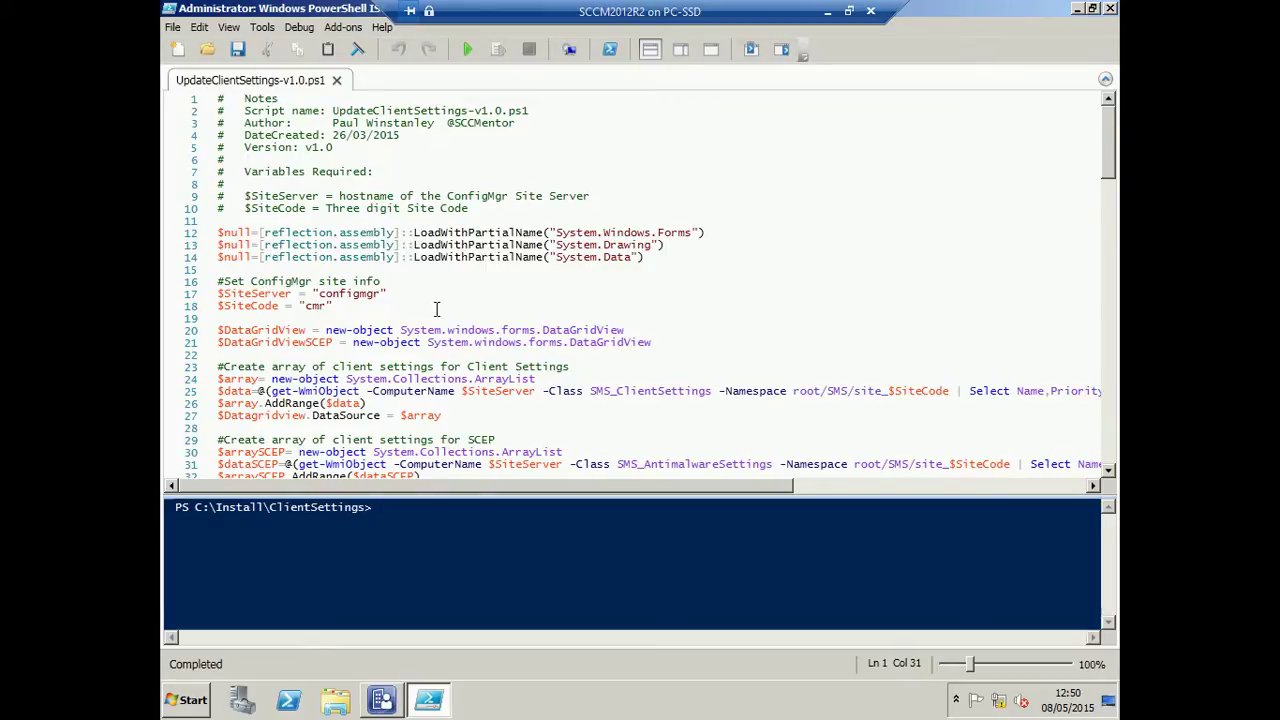
left_click(467, 50)
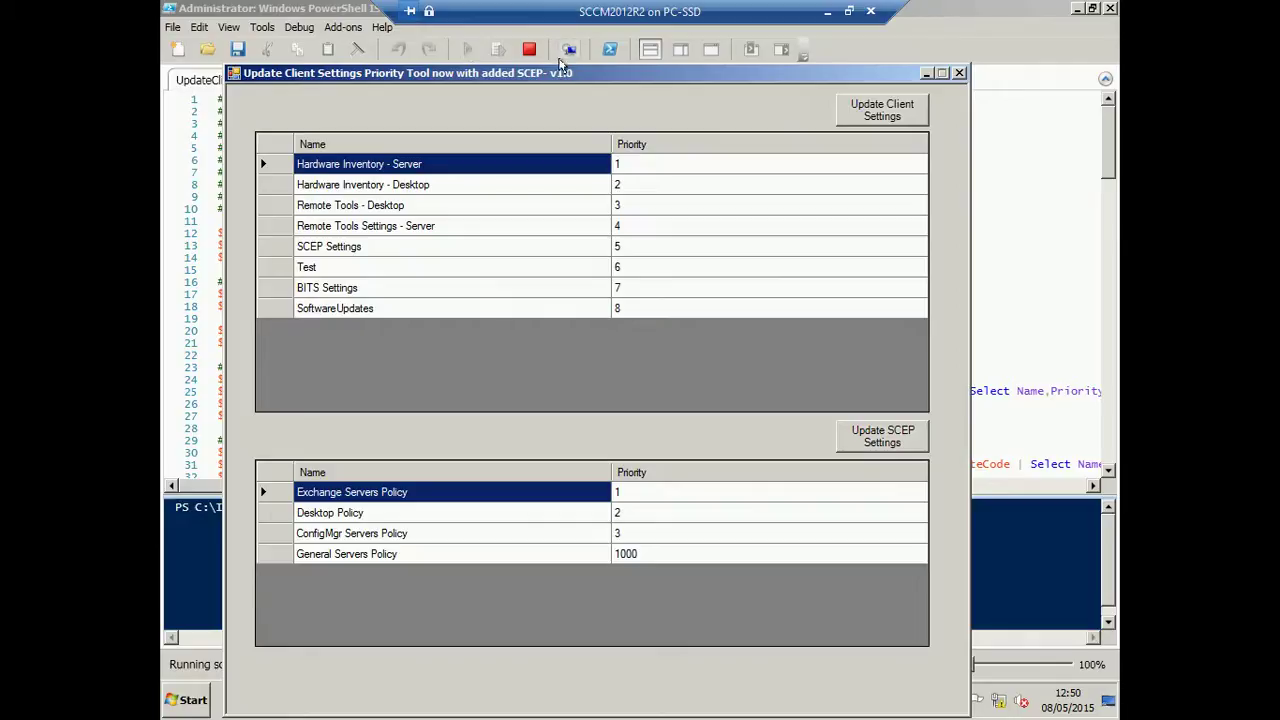
left_click_drag(560, 72, 645, 55)
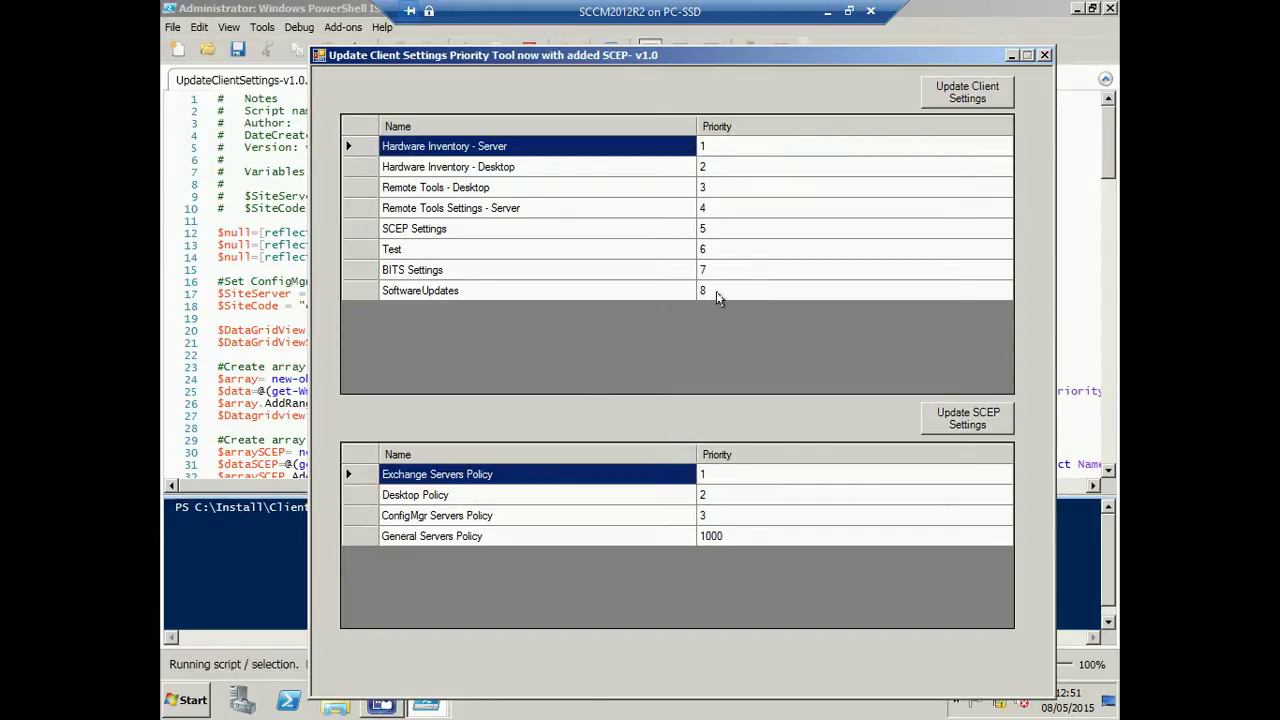
Renumber the other client settings to priorities 2 through 8, starting with Hardware Inventory - Server.
left_click(575, 291)
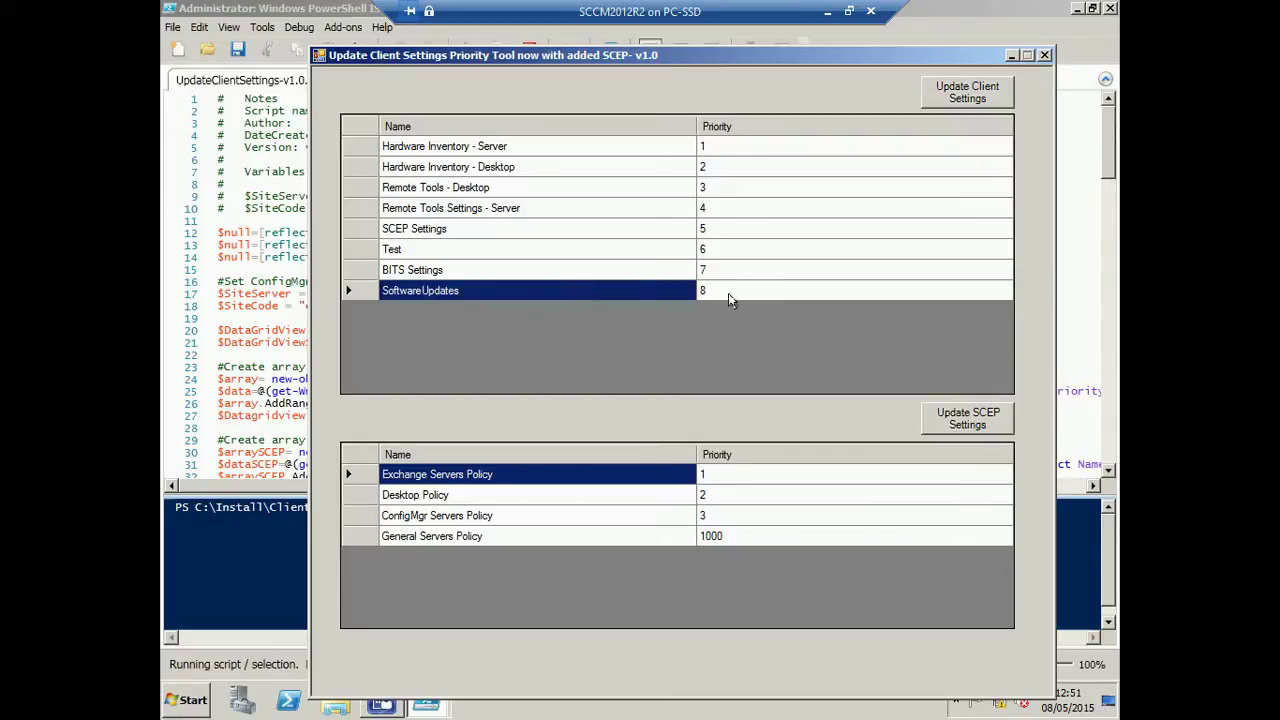
left_click(715, 145)
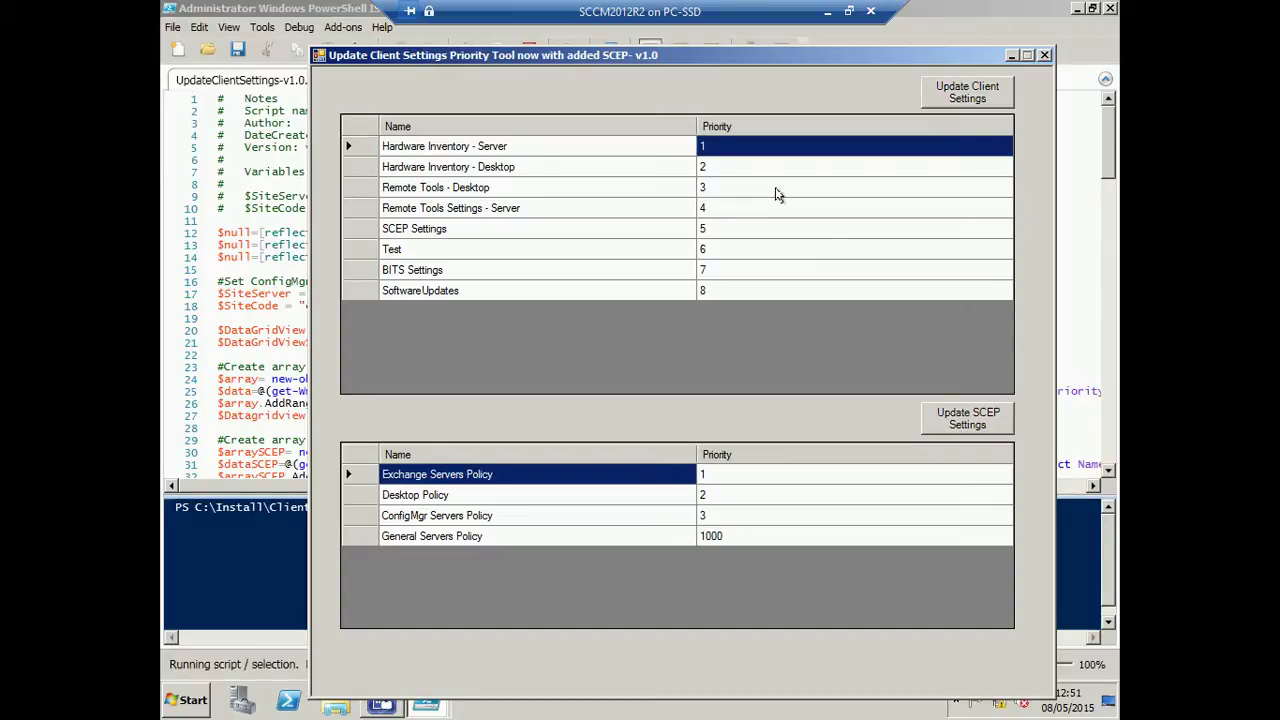
type("2")
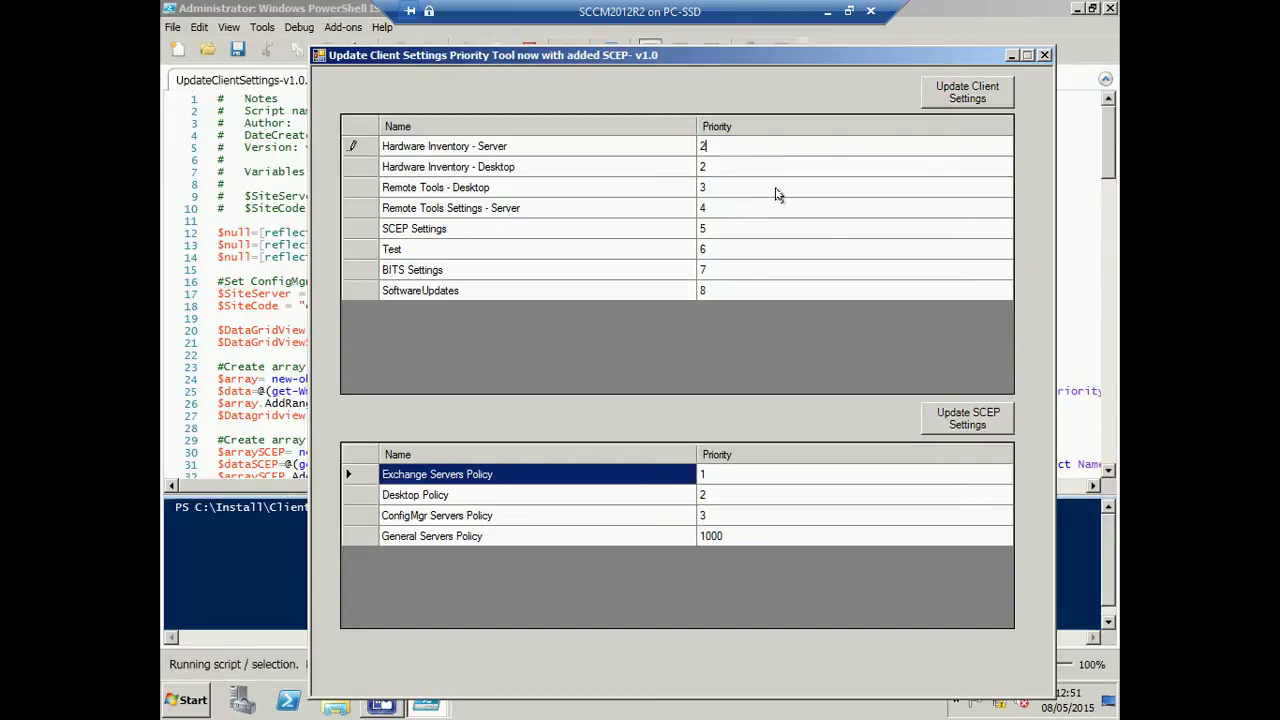
key("Return")
type("3")
key("Return")
type("4")
key("Return")
type("5")
key("Return")
type("6")
key("Return")
type("7")
key("Return")
type("8")
key("Return")
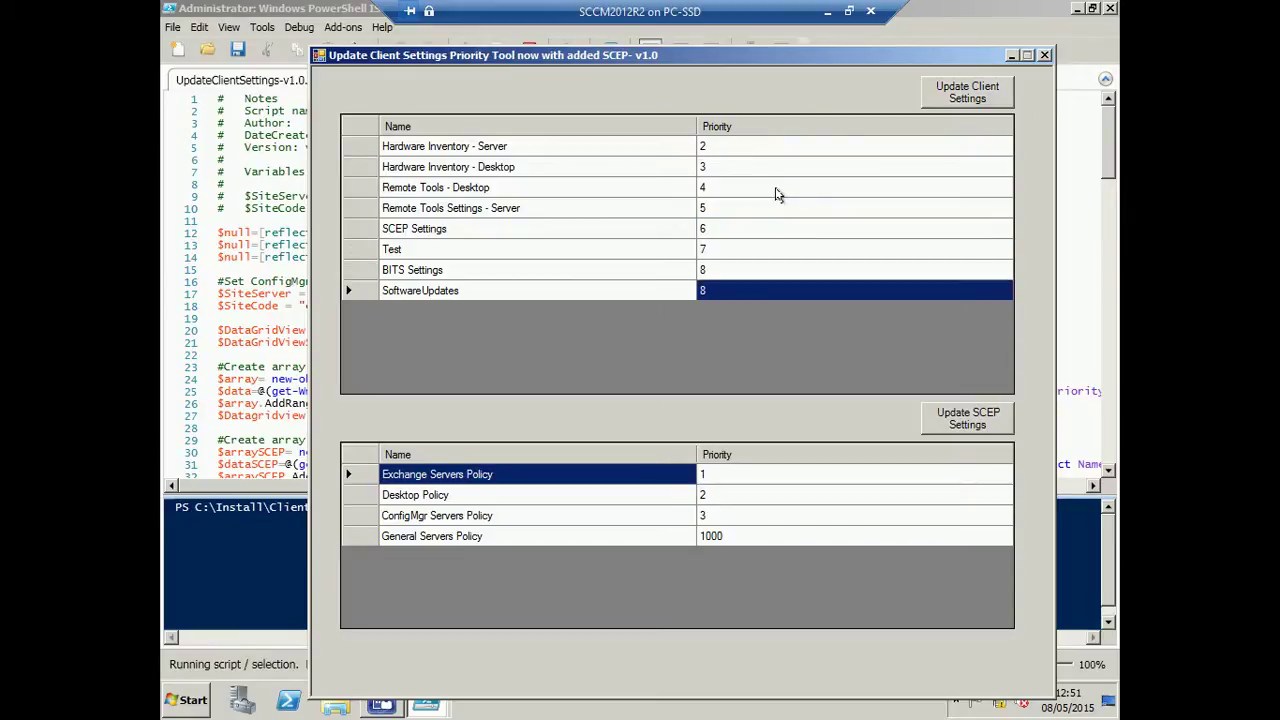
Give SoftwareUpdates priority 1 and apply the client settings update.
type("1")
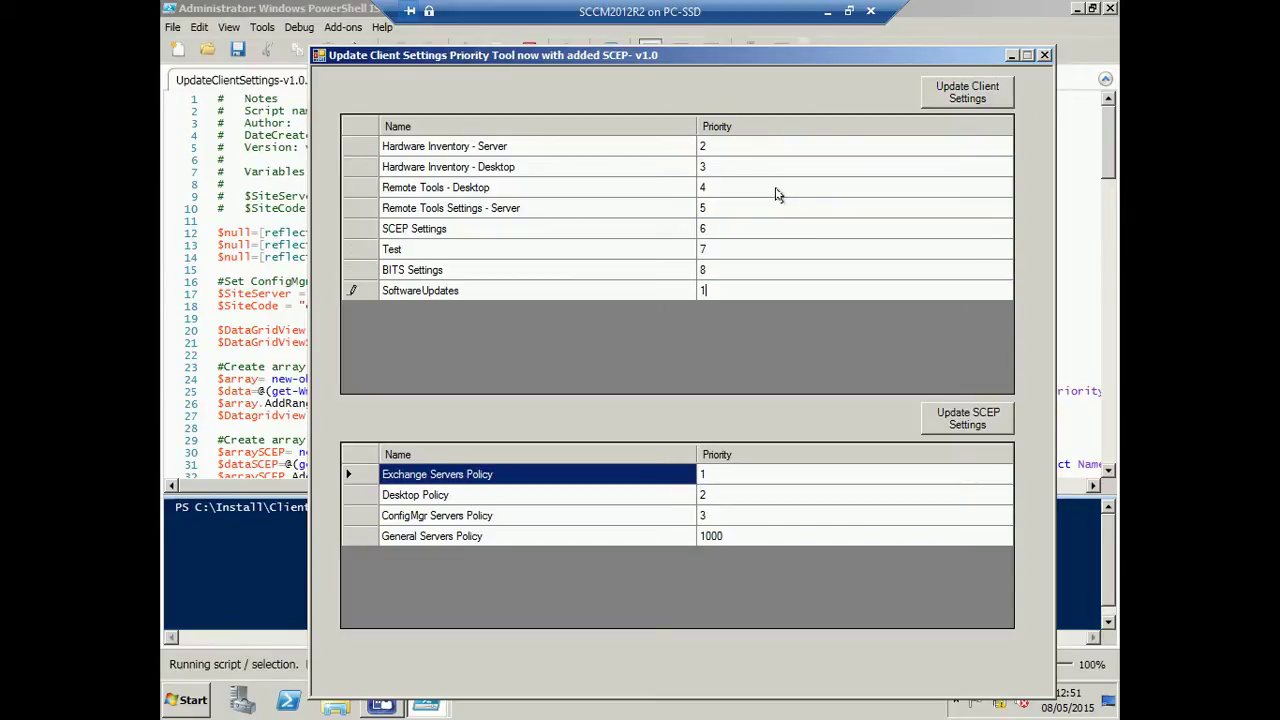
left_click(960, 99)
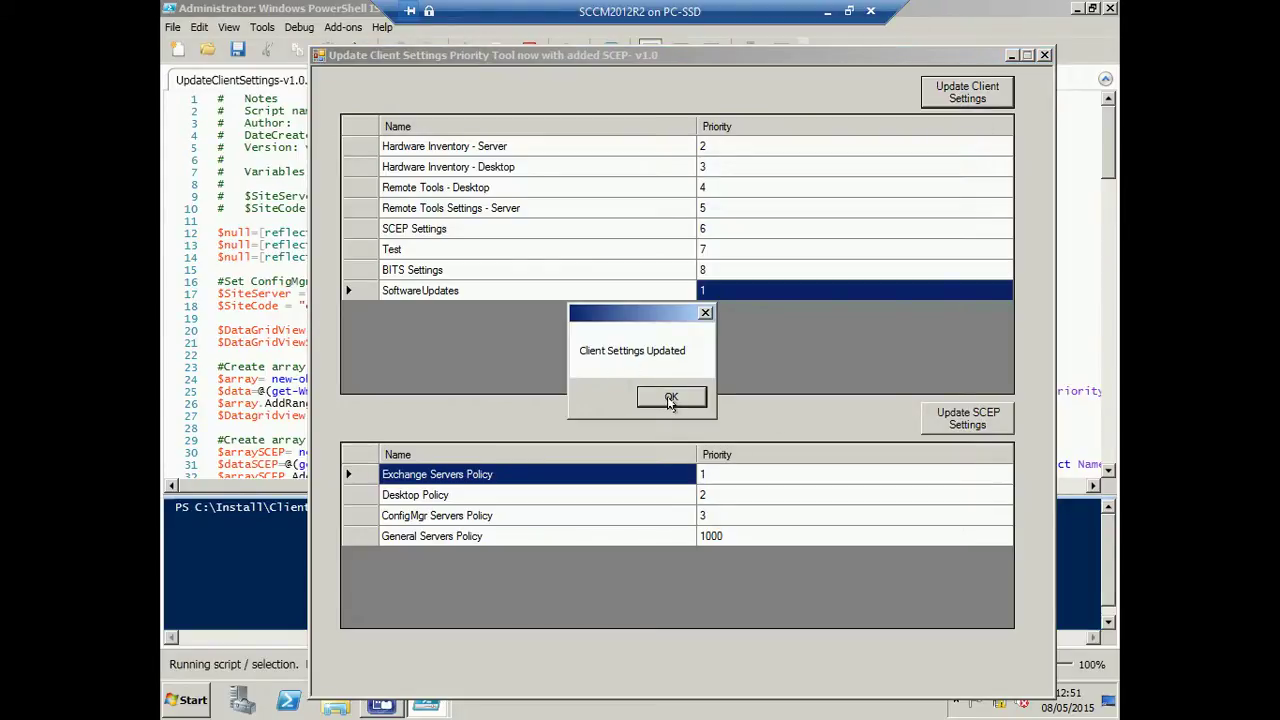
left_click(670, 400)
left_click(1013, 55)
Reload the console's Client Settings list to confirm SoftwareUpdates now has priority 1.
left_click(1076, 10)
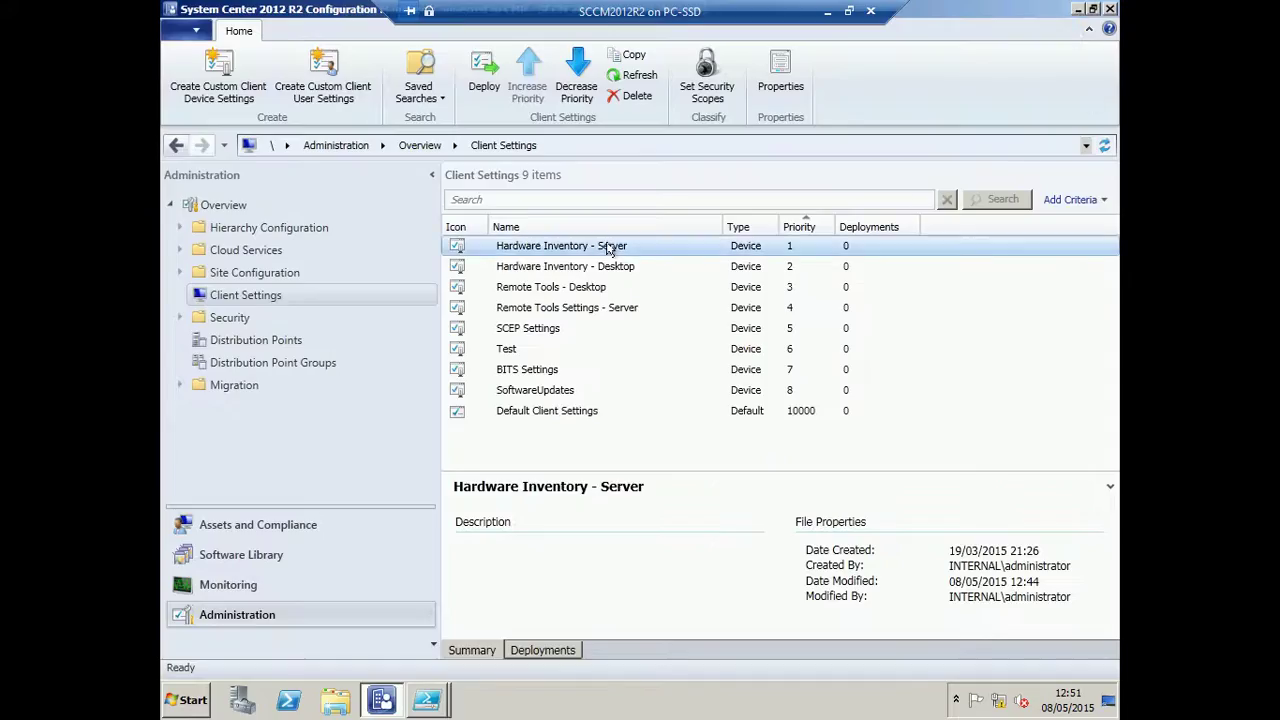
left_click(236, 276)
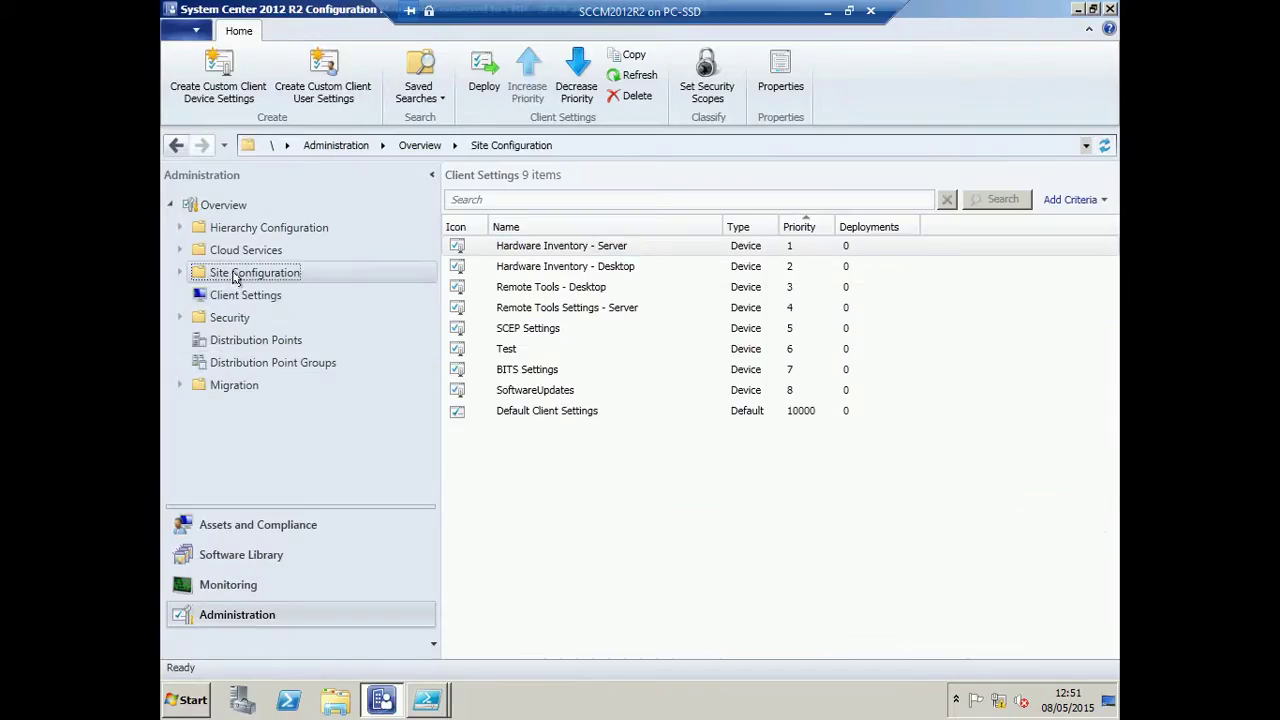
left_click(244, 294)
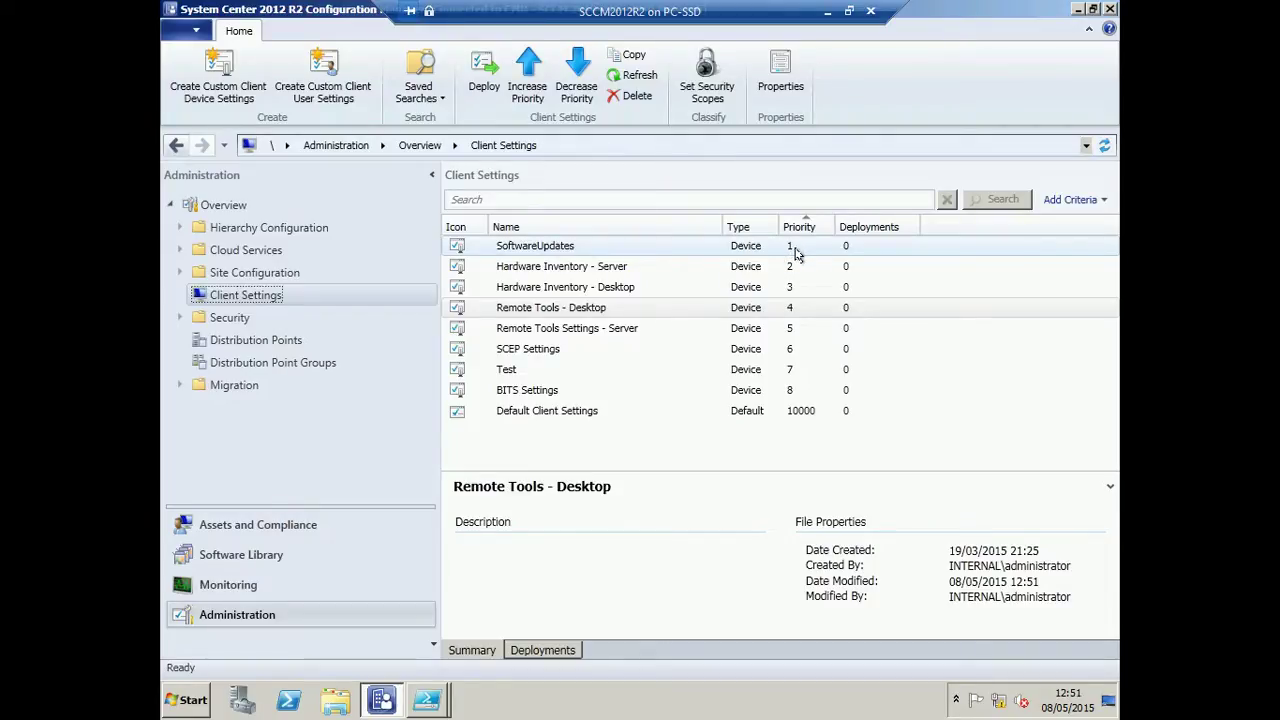
left_click(438, 699)
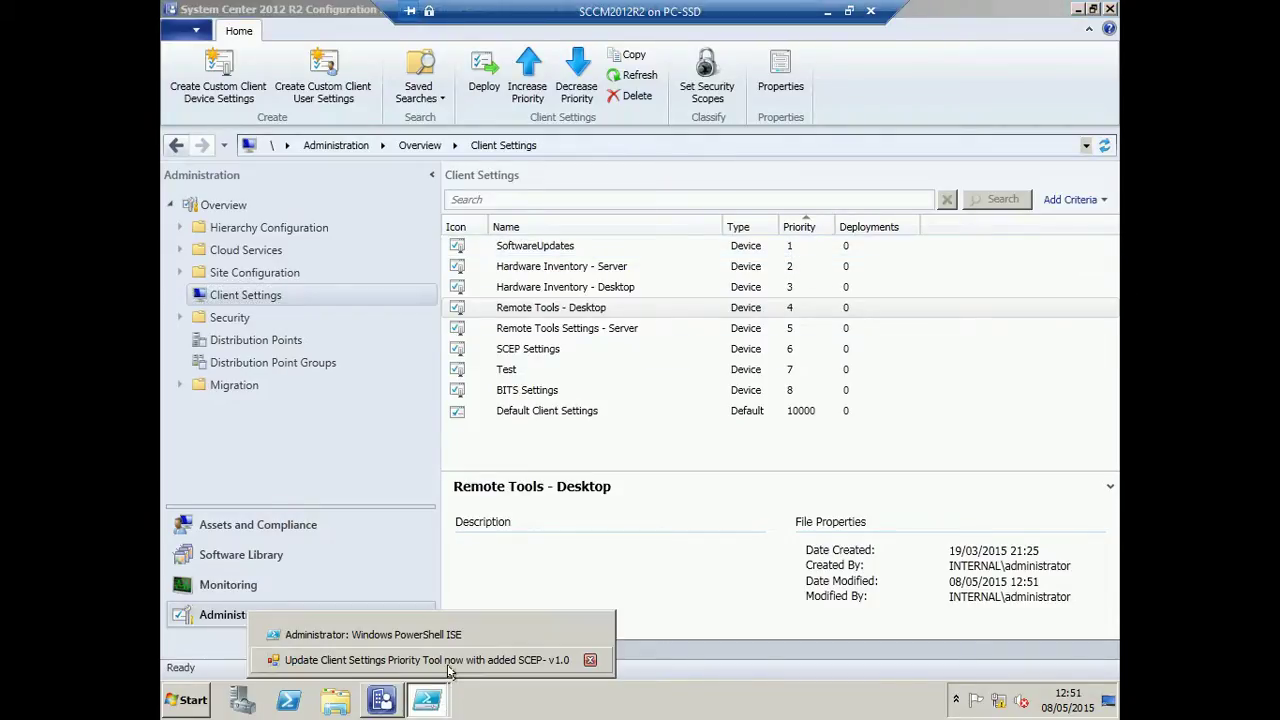
Try giving Hardware Inventory - Desktop priority 2 and dismiss the 'Duplicate Priority. Check Values' warning.
left_click(447, 662)
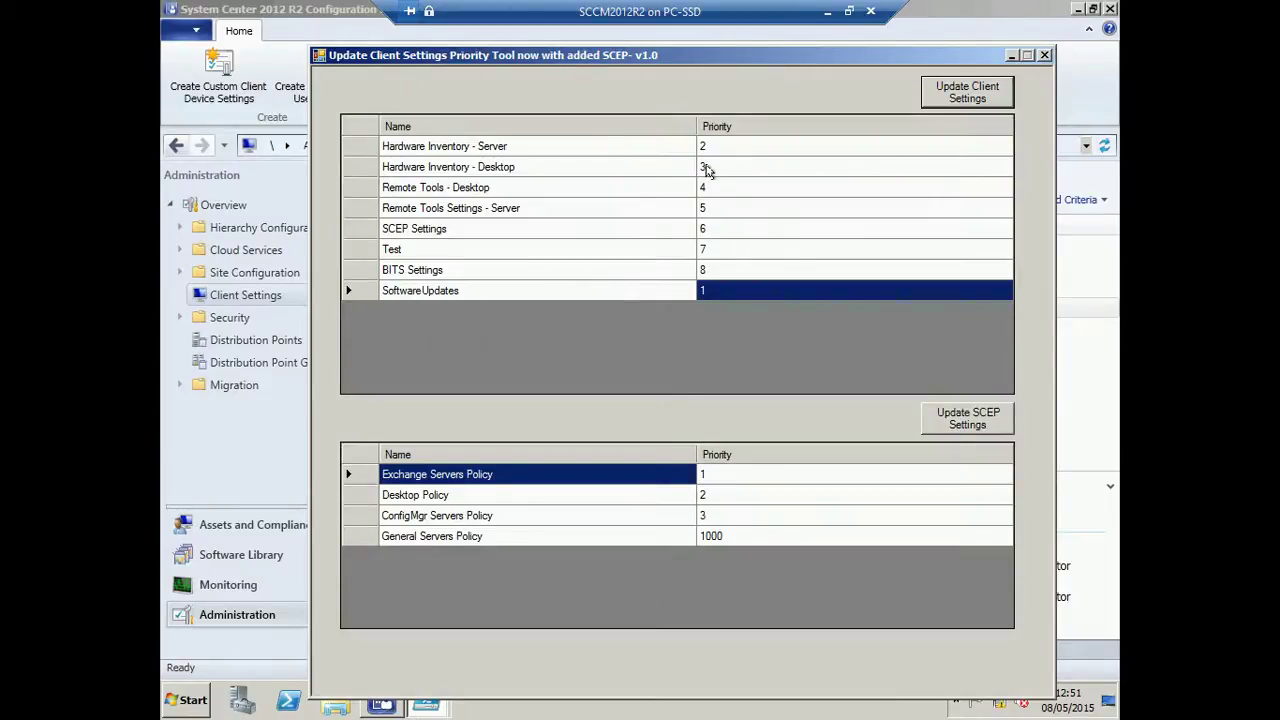
left_click(708, 169)
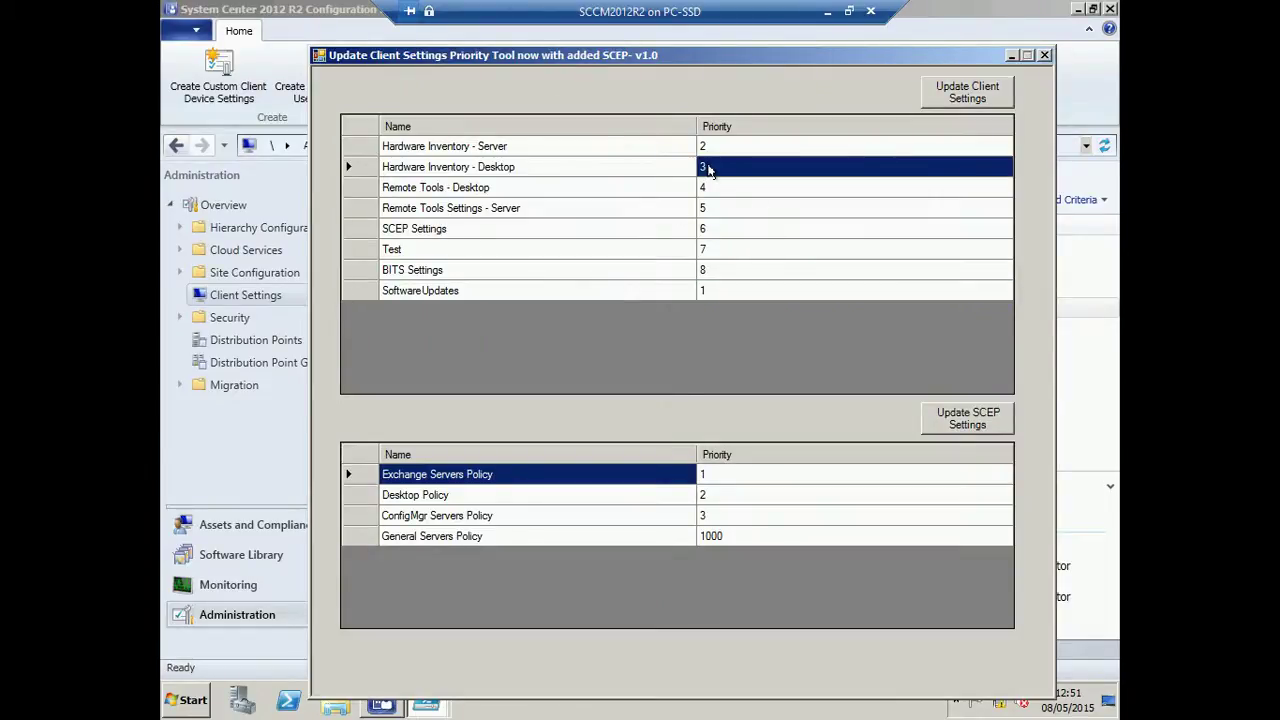
type("2")
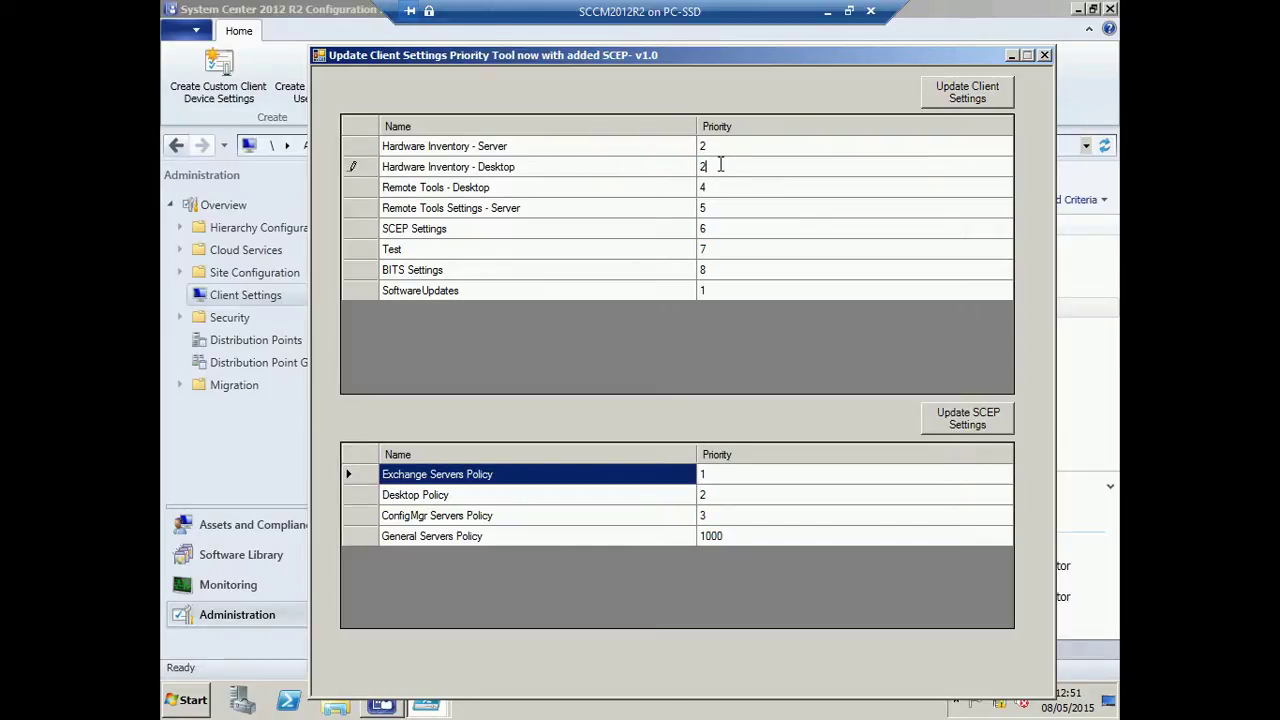
left_click(963, 97)
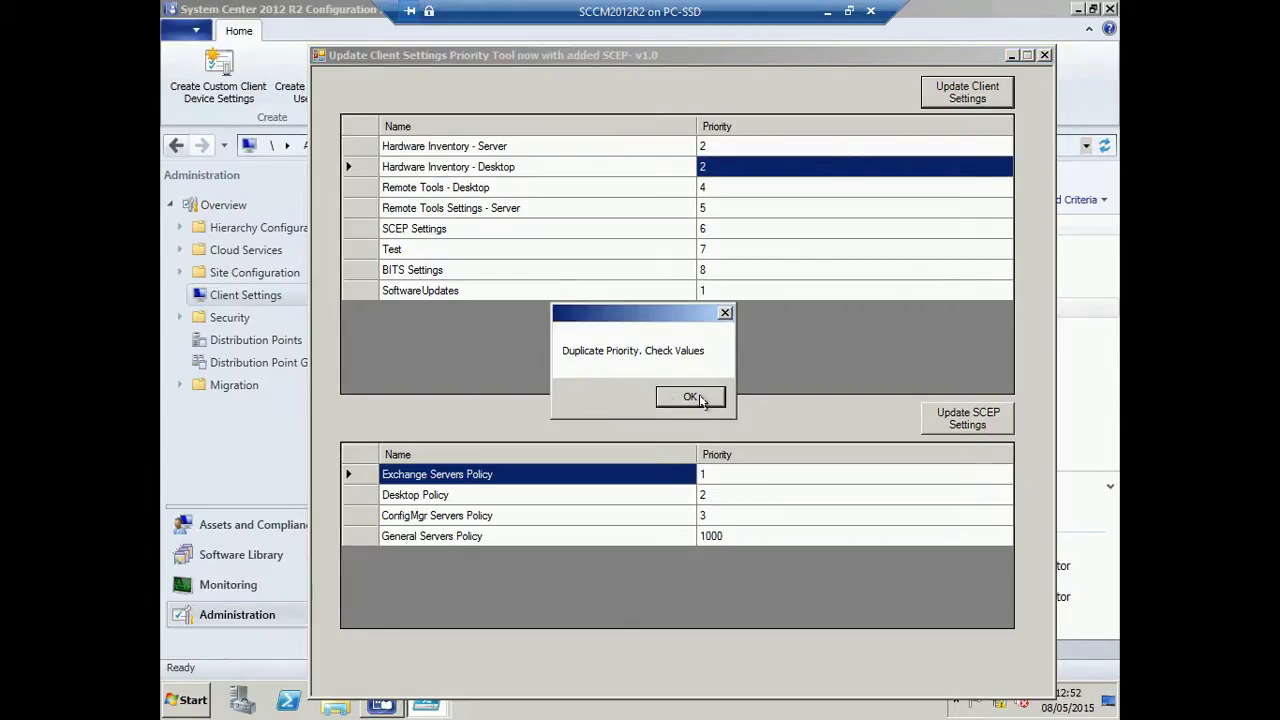
left_click(701, 399)
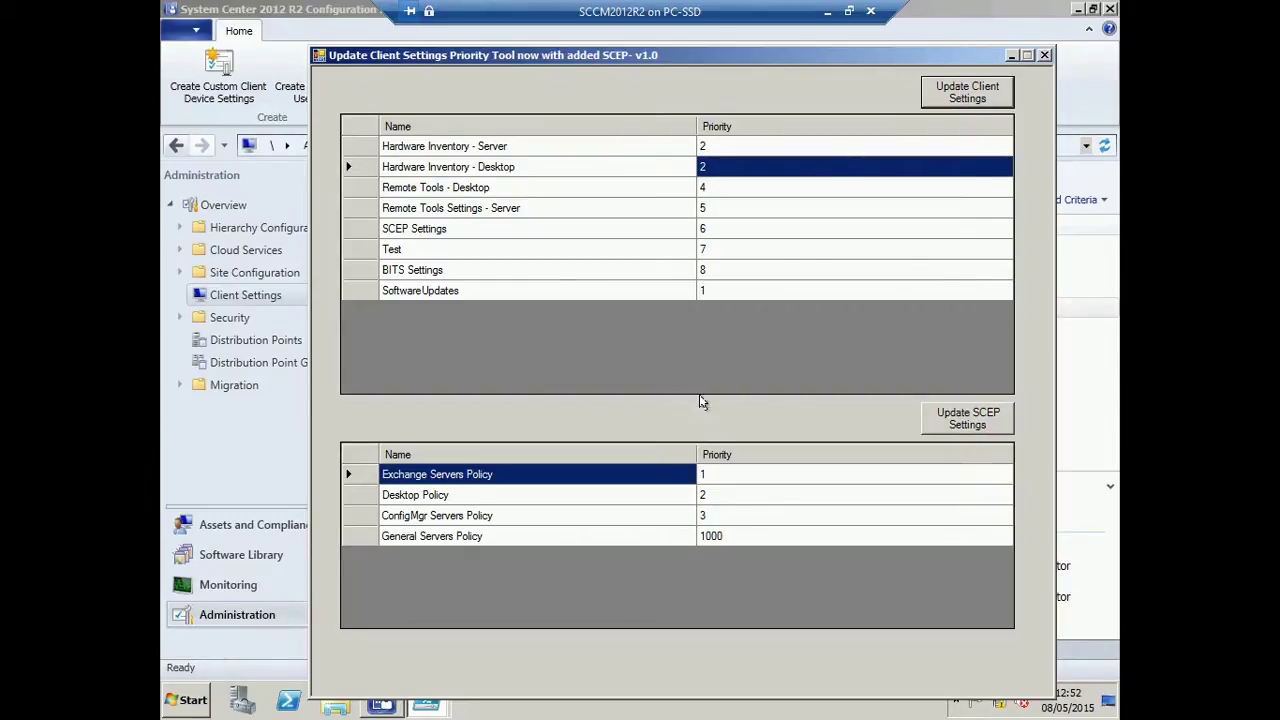
left_click(1012, 57)
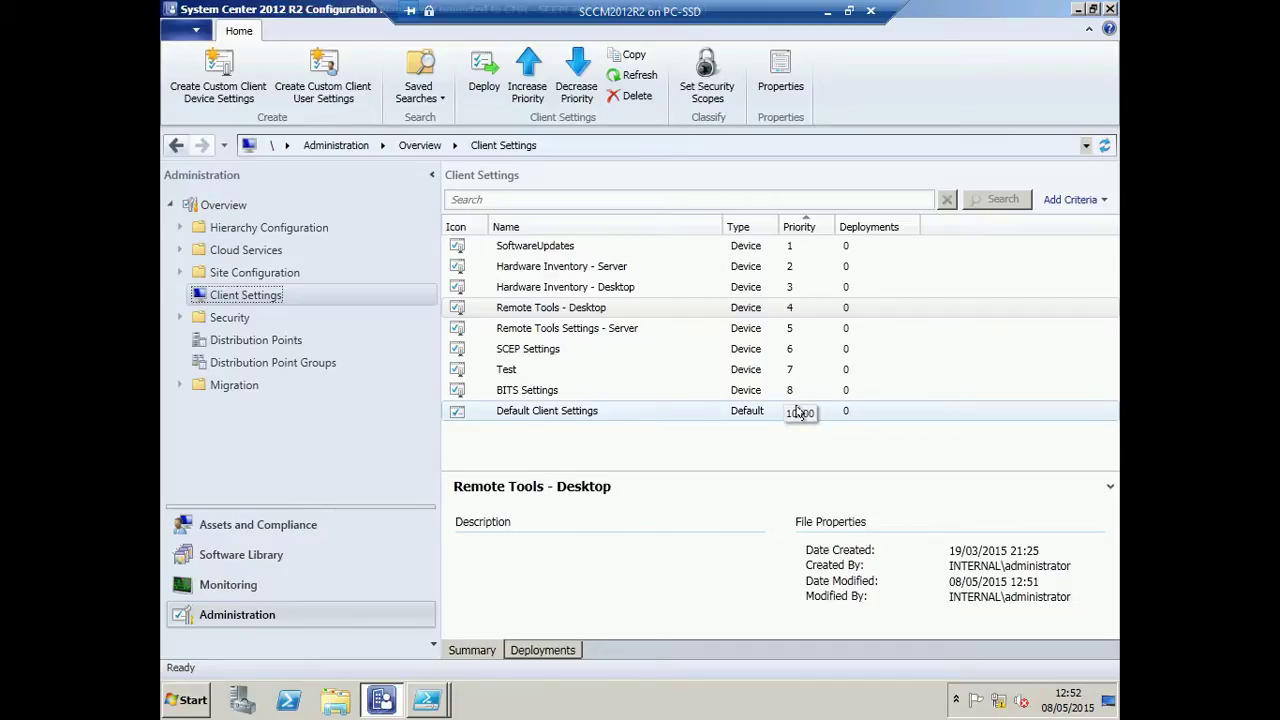
mouse_move(436, 700)
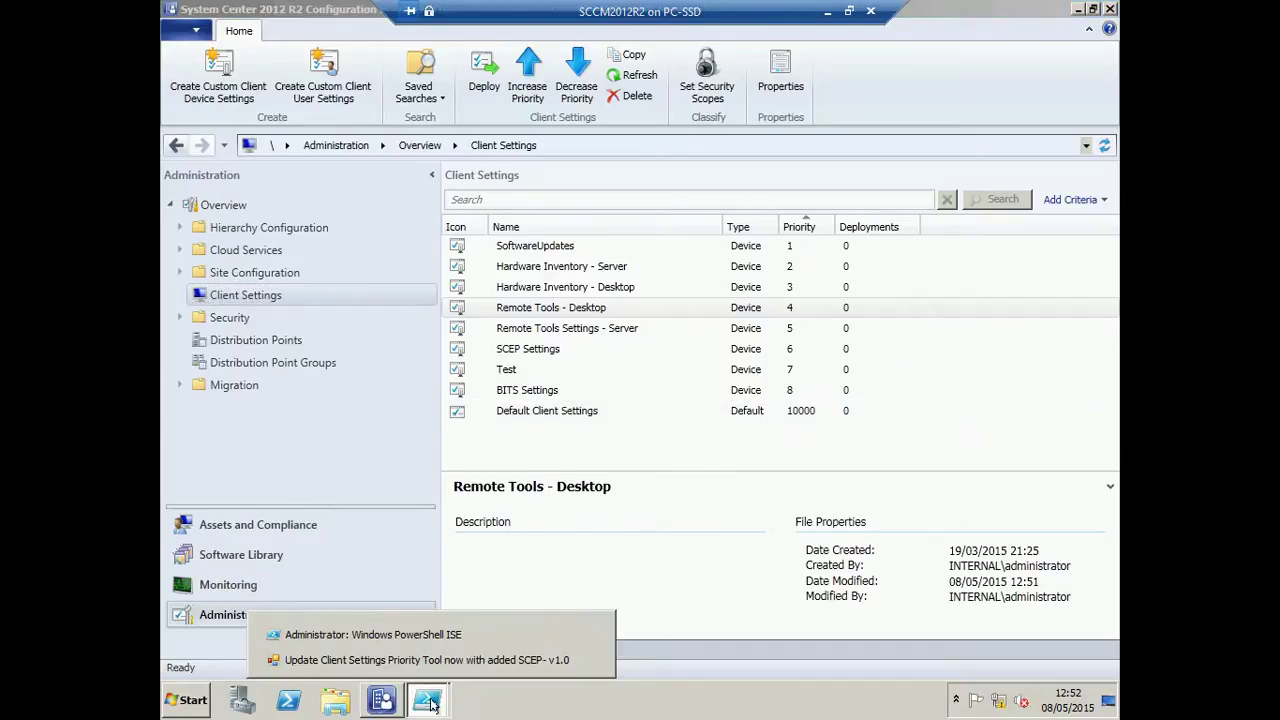
Try priority 10000 for Hardware Inventory - Desktop and dismiss the over-10000 warning.
left_click(505, 658)
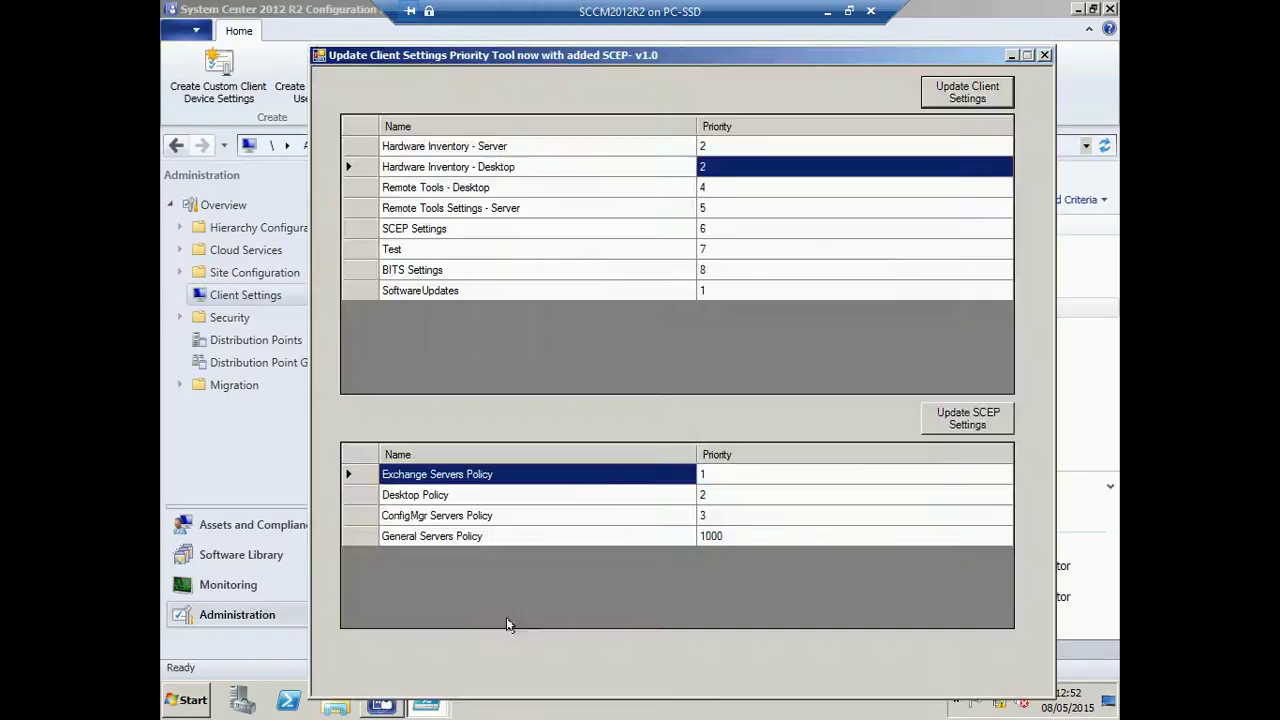
left_click(711, 170)
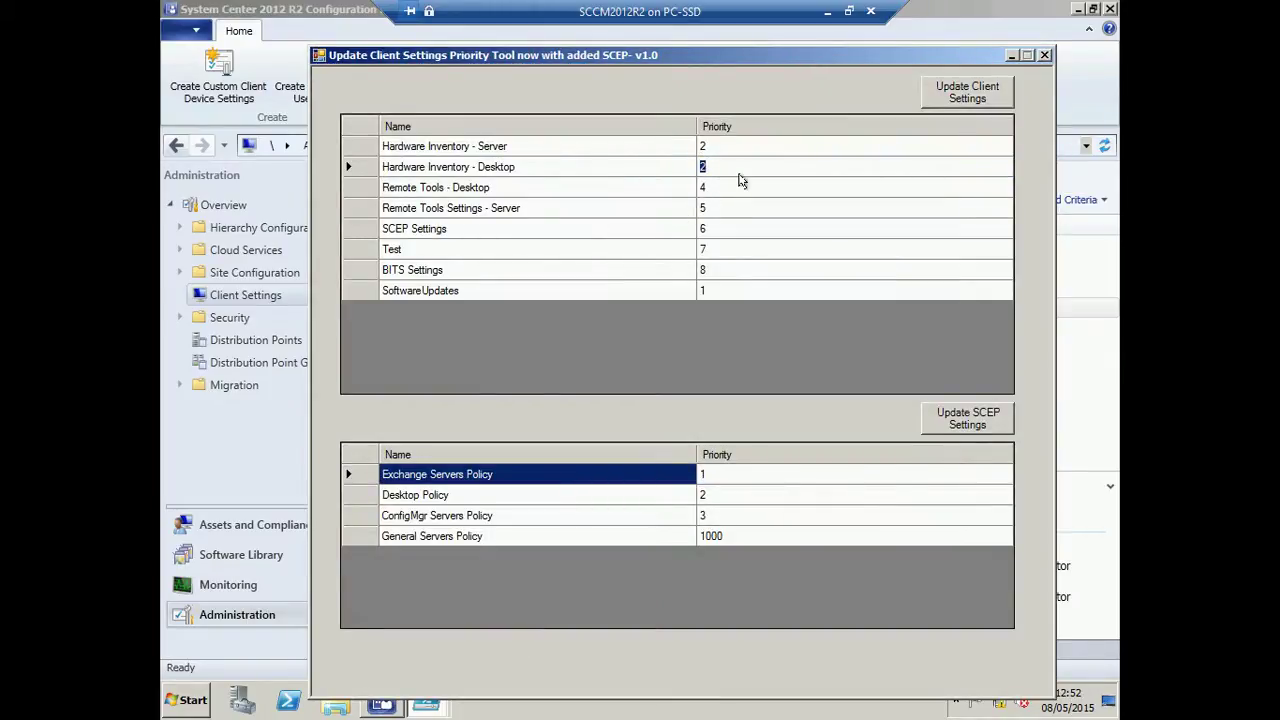
type("10000")
left_click(960, 100)
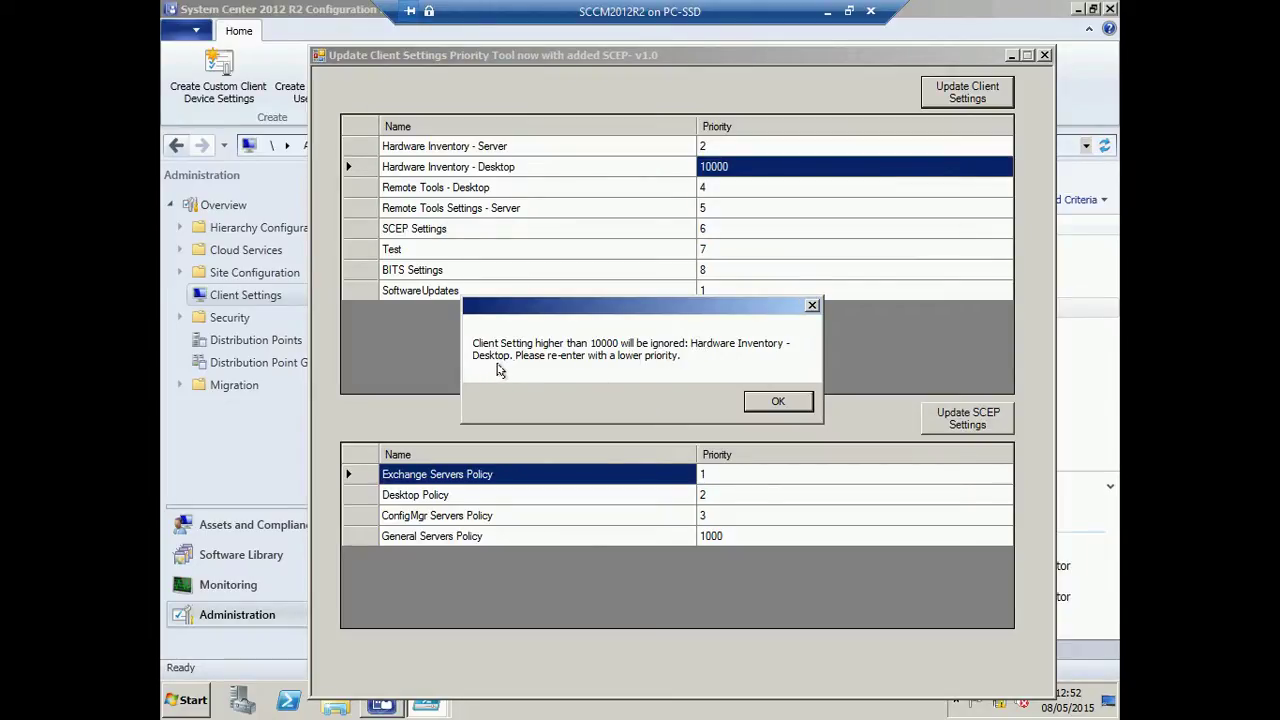
left_click(772, 404)
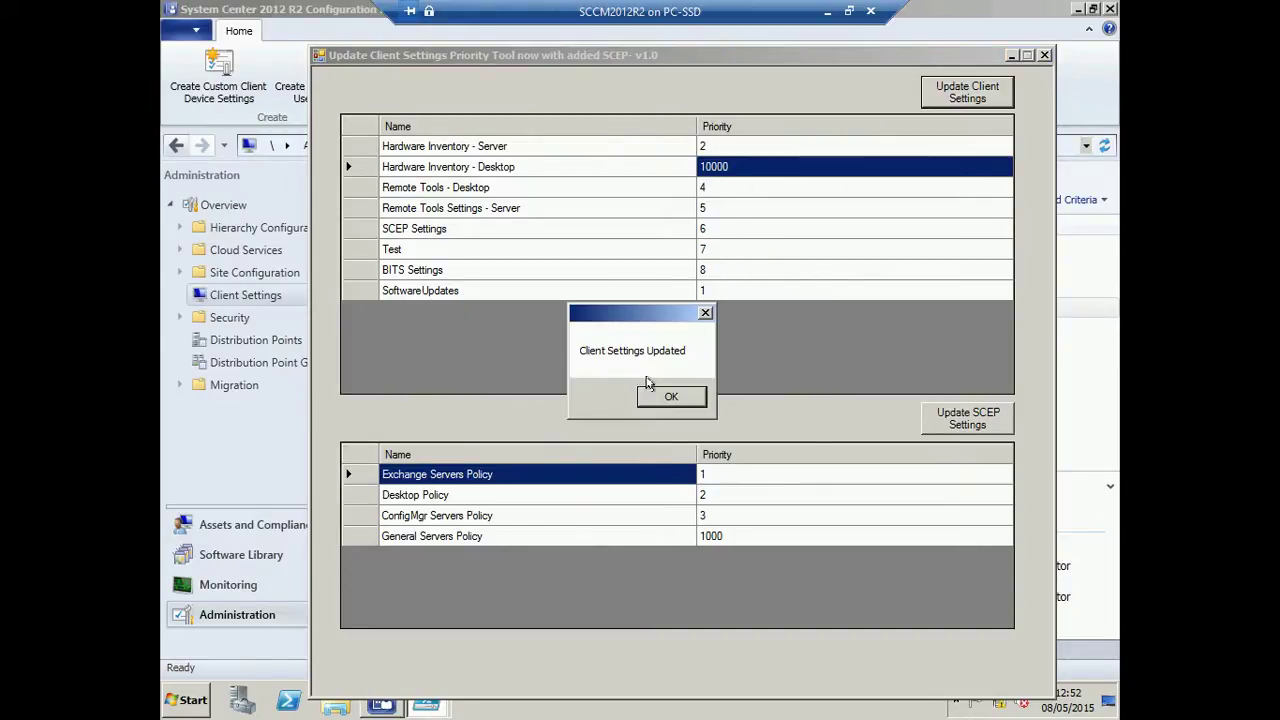
left_click(669, 397)
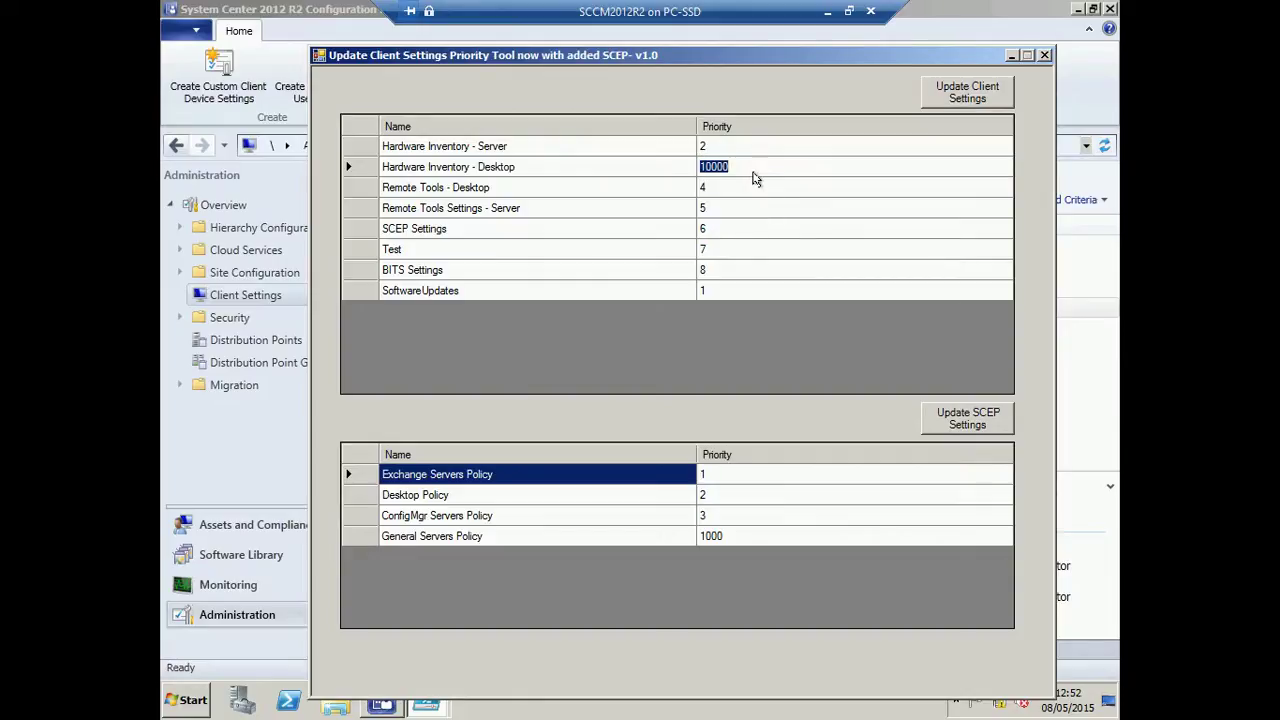
Set Hardware Inventory - Desktop to priority 3 and apply the client settings update.
type("3")
left_click(960, 93)
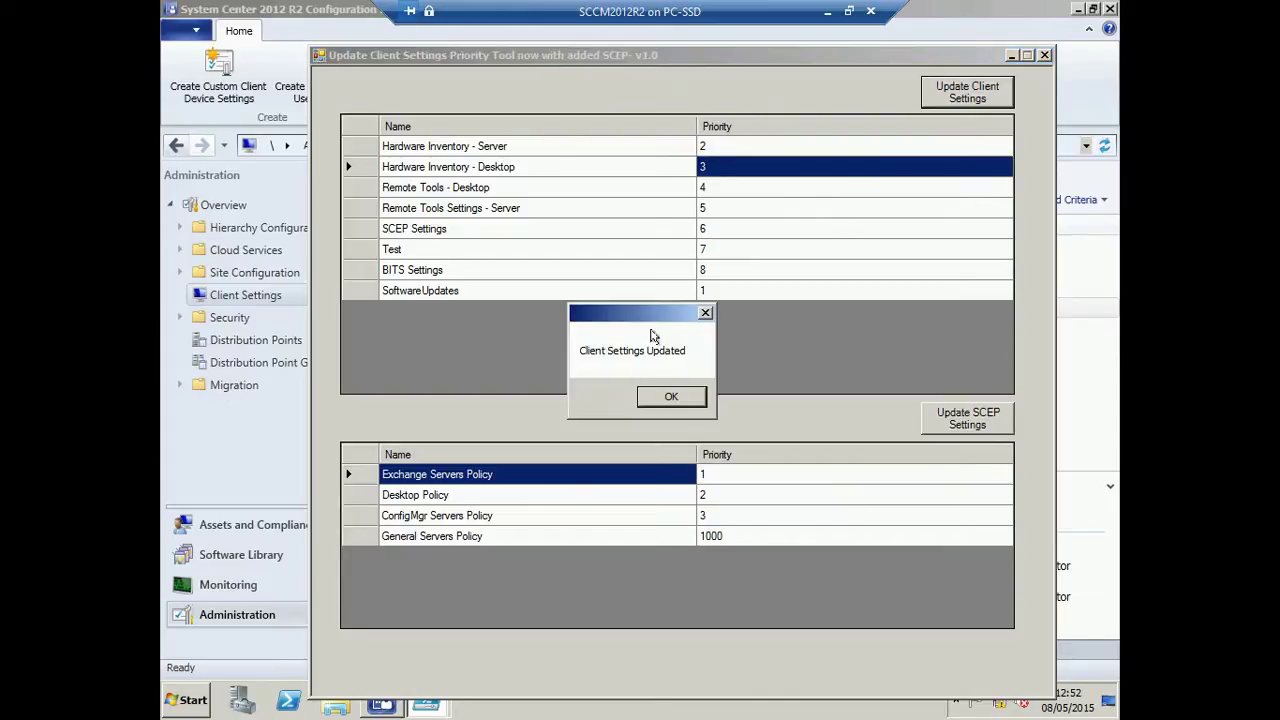
left_click(670, 398)
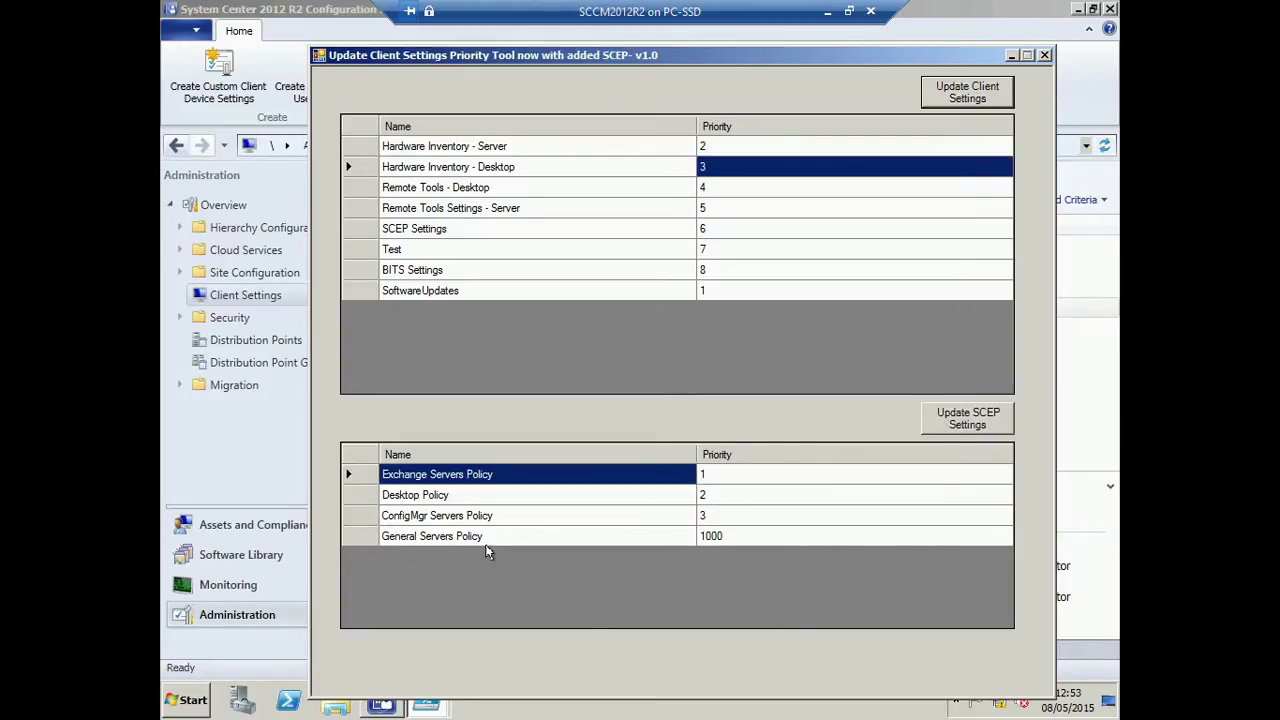
Select General Servers Policy's priority cell and open Assets and Compliance in the console.
left_click(711, 538)
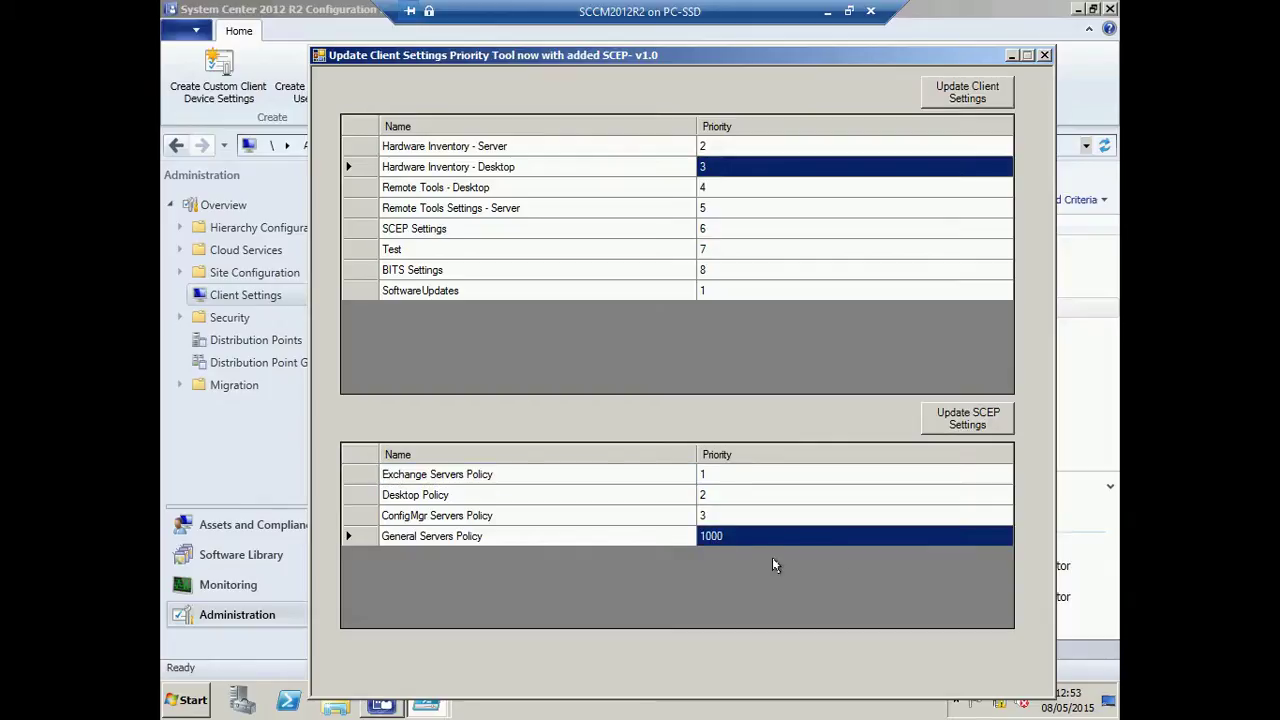
left_click(935, 8)
left_click(1011, 56)
left_click(281, 527)
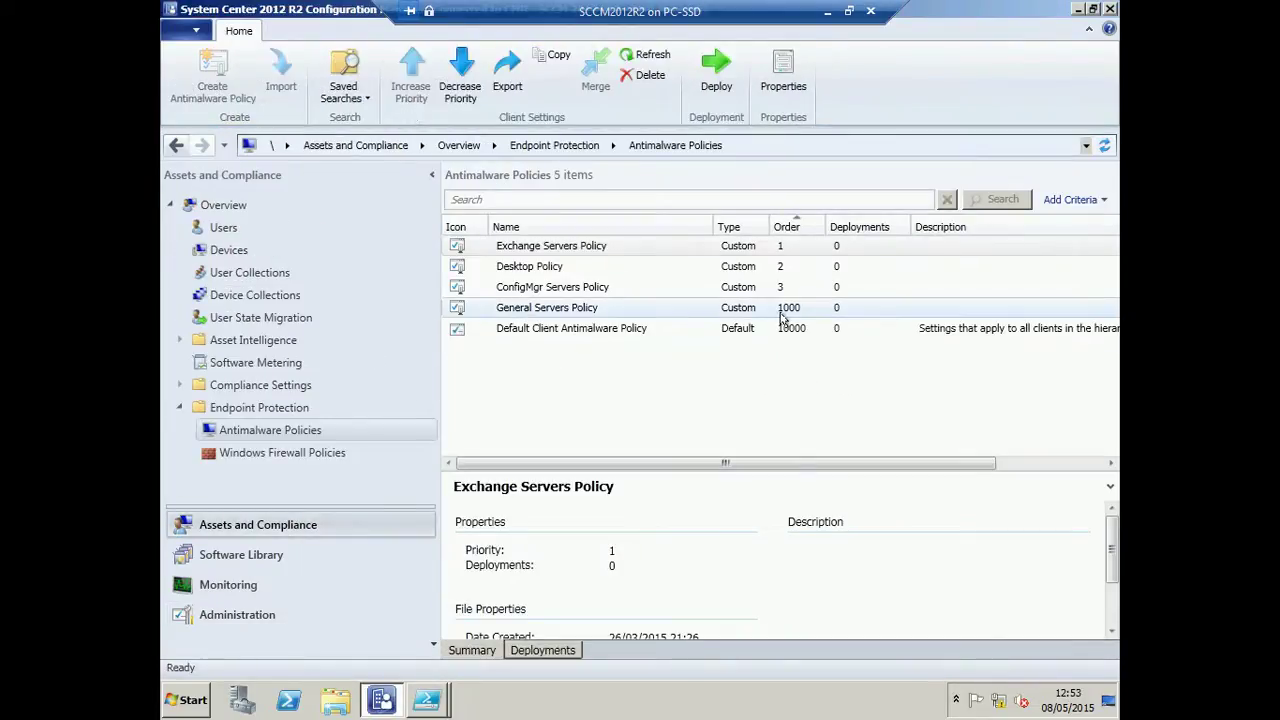
Set General Servers Policy's priority to 4 and apply the SCEP settings update.
left_click(440, 698)
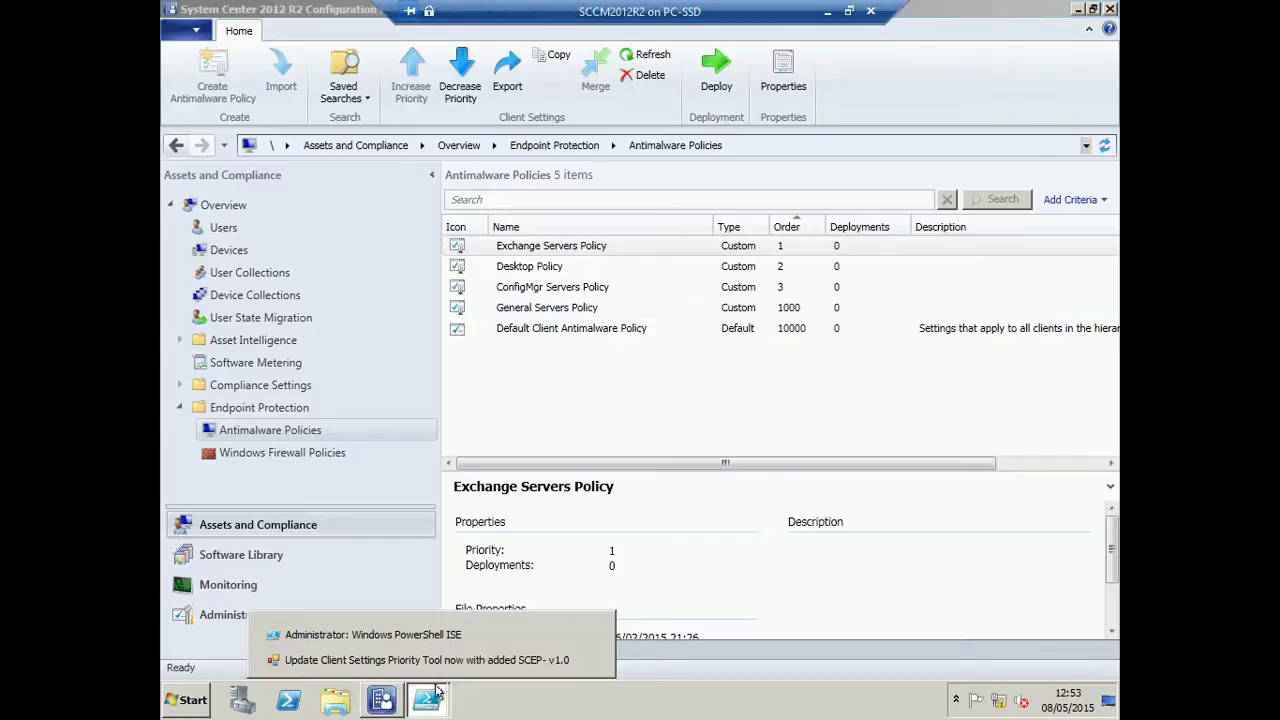
left_click(588, 664)
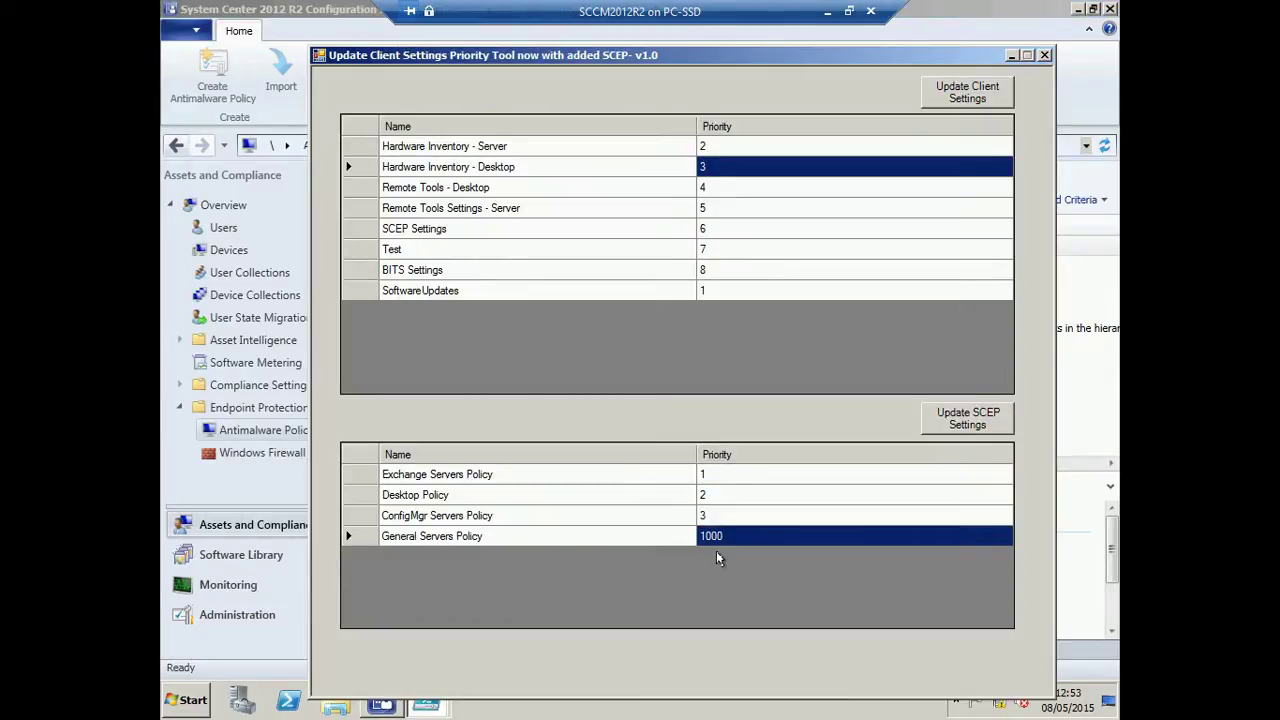
type("4")
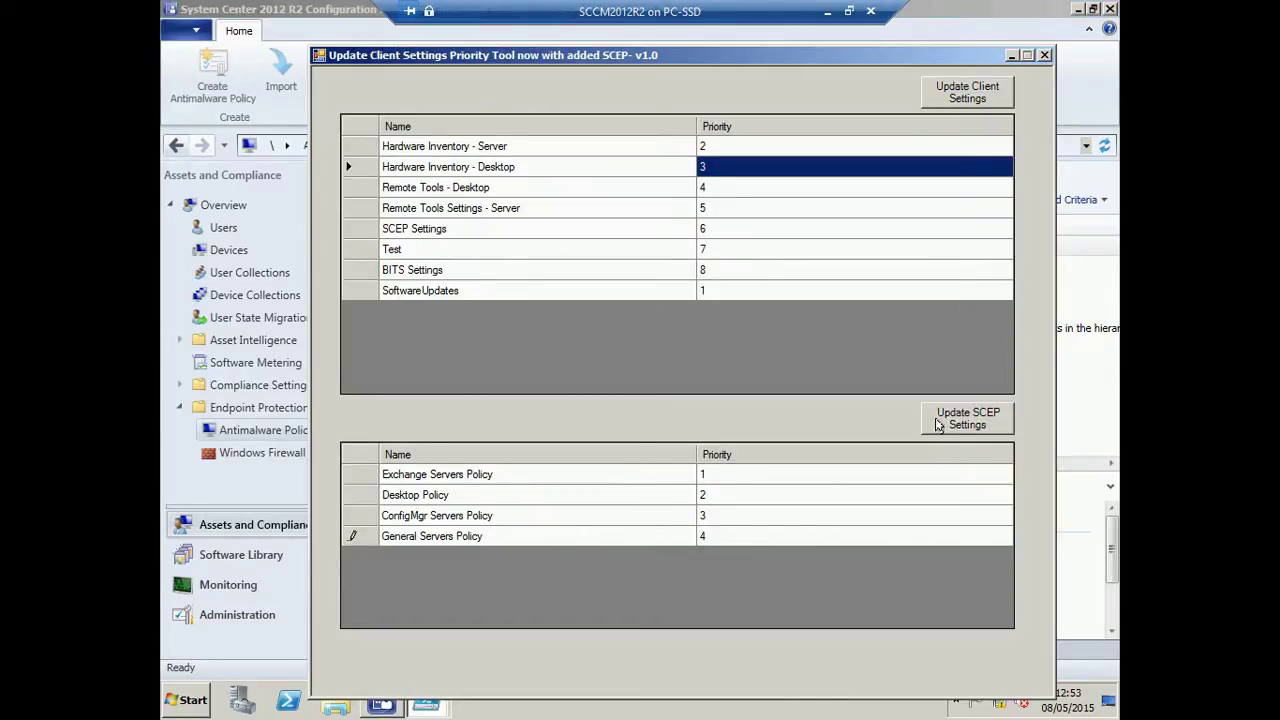
left_click(942, 420)
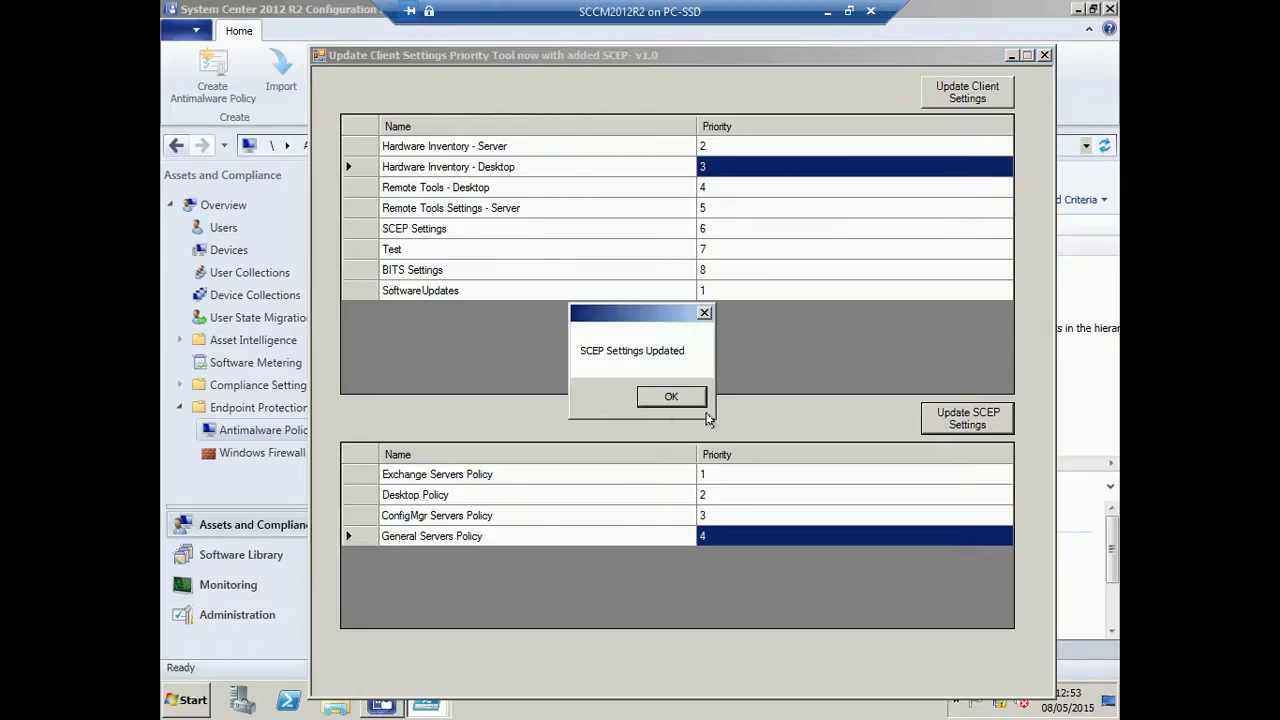
left_click(672, 398)
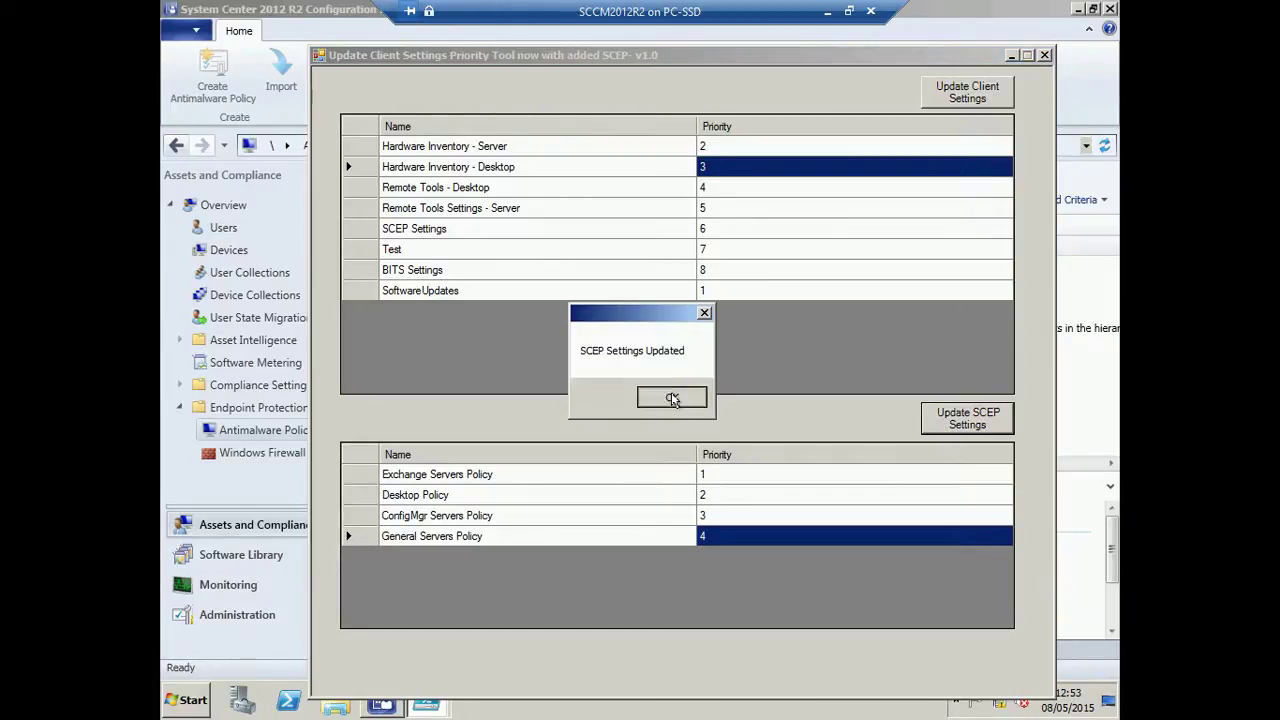
Refresh Antimalware Policies under Endpoint Protection to confirm General Servers Policy at order 4.
left_click(1011, 57)
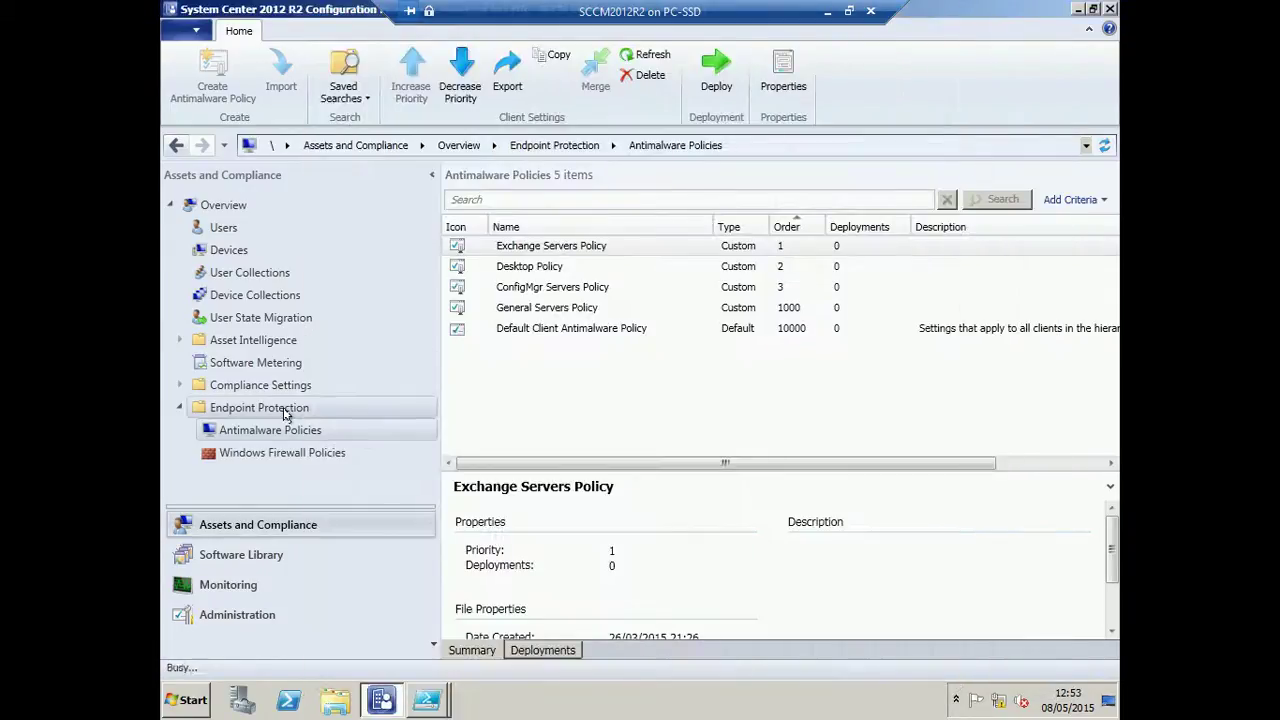
left_click(282, 409)
left_click(286, 428)
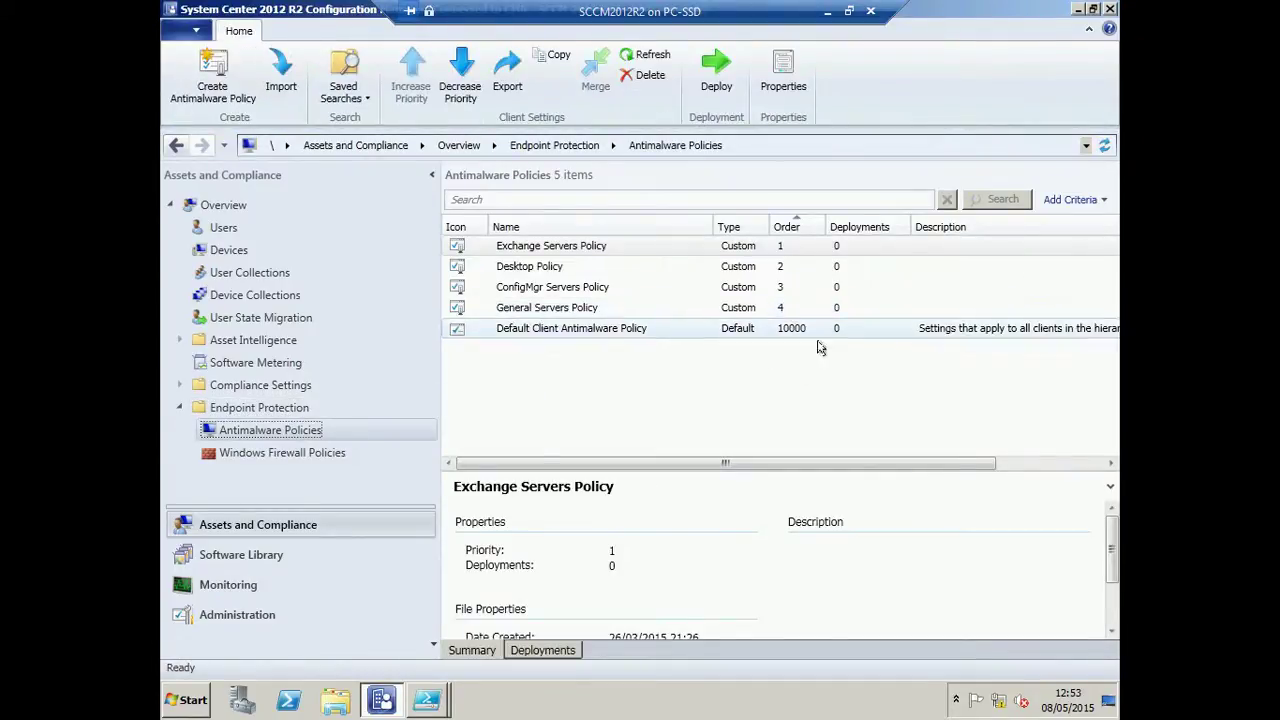
Try priority 2 for General Servers Policy and dismiss the duplicate priority warning.
left_click(427, 703)
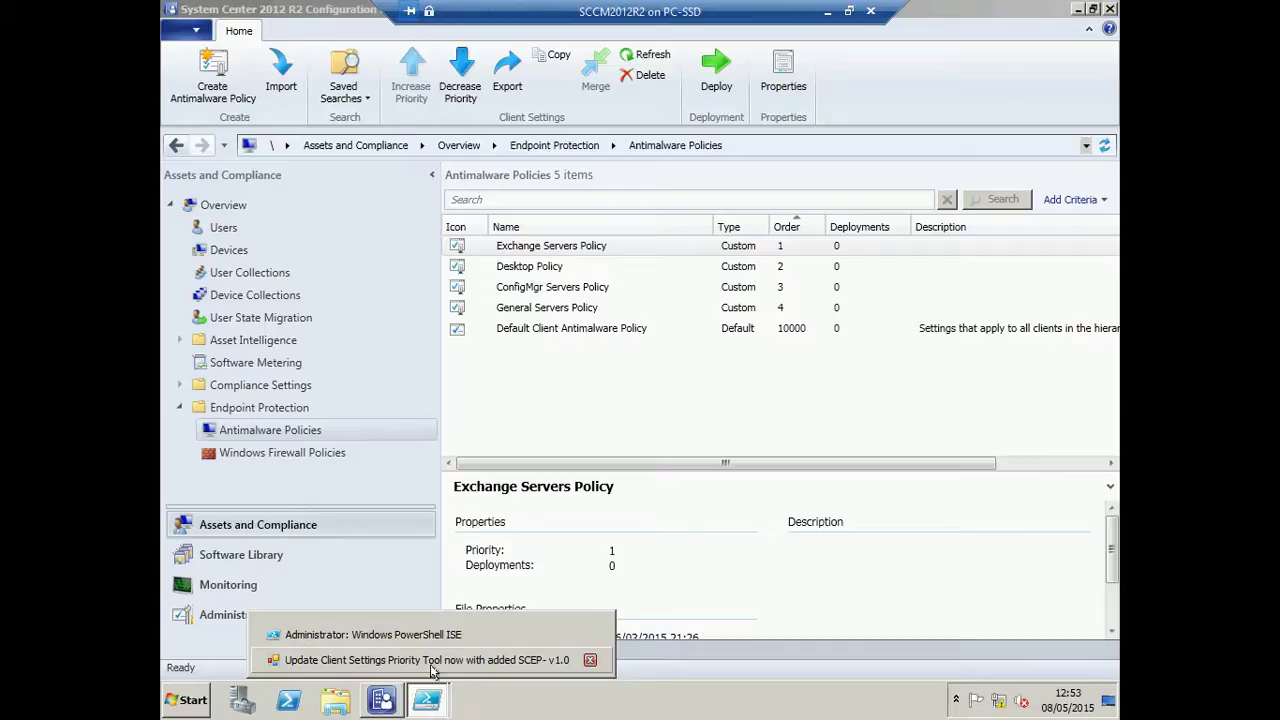
left_click(430, 660)
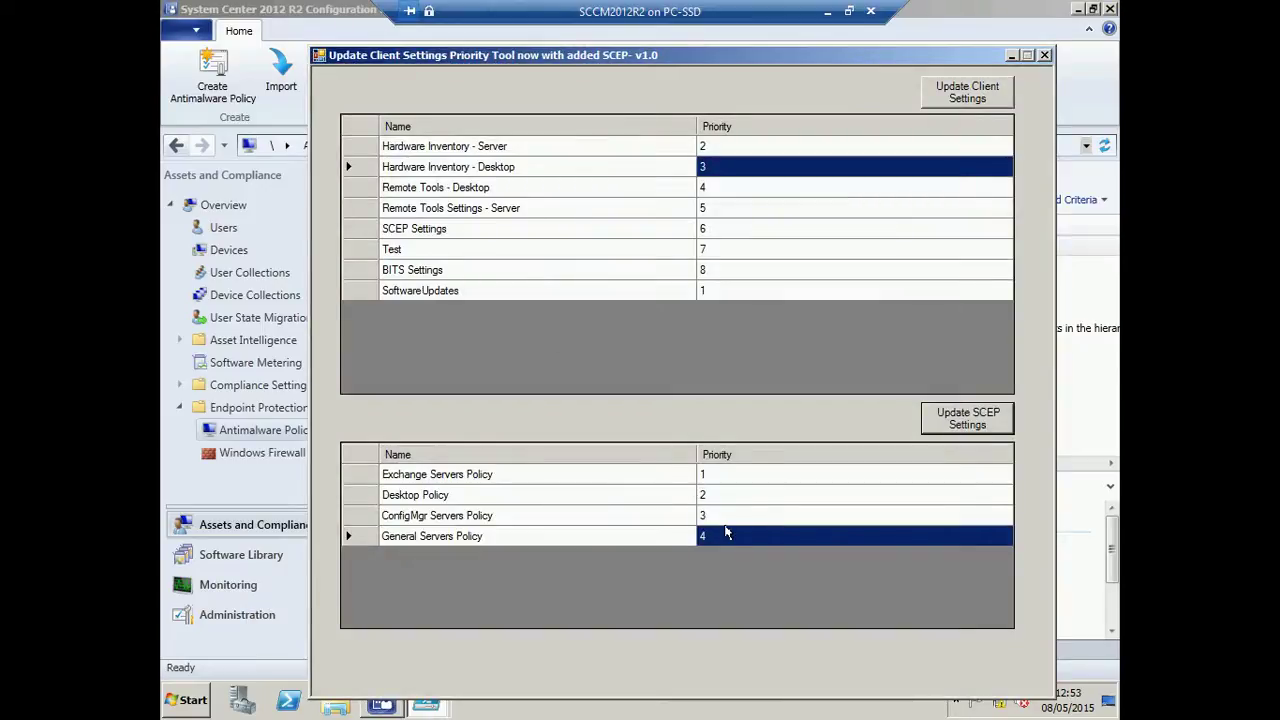
left_click(718, 536)
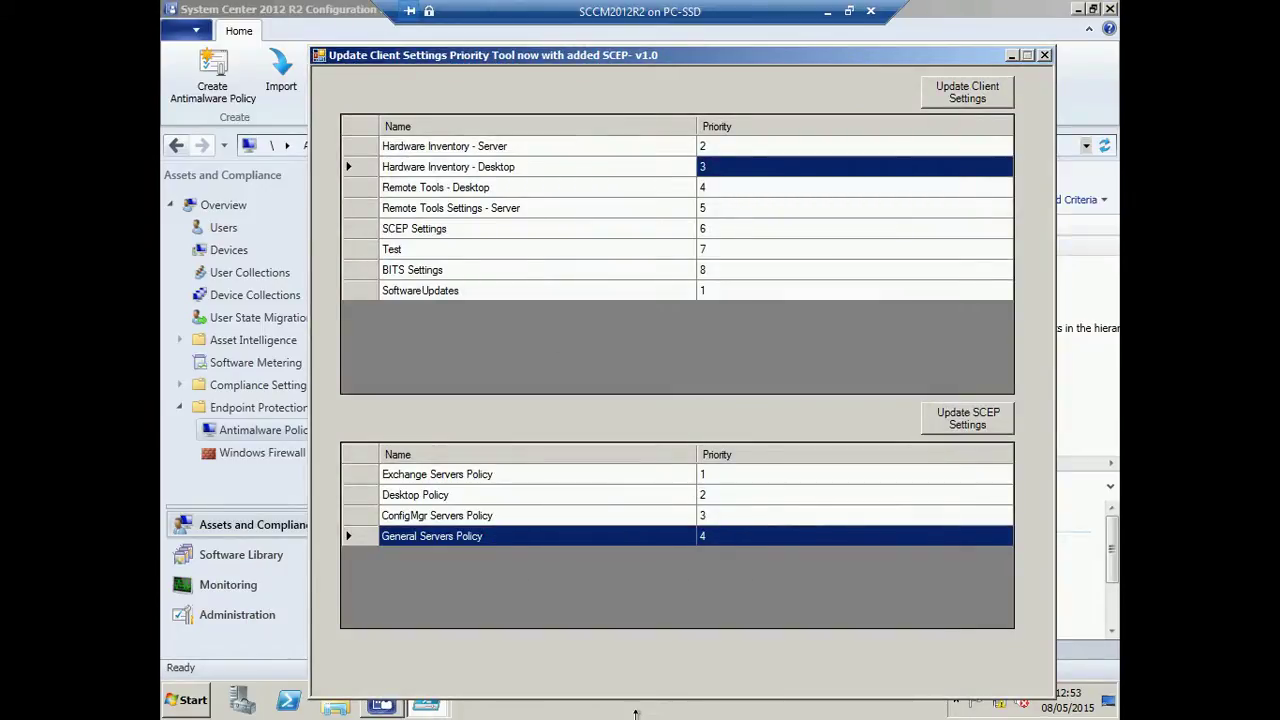
left_click(720, 537)
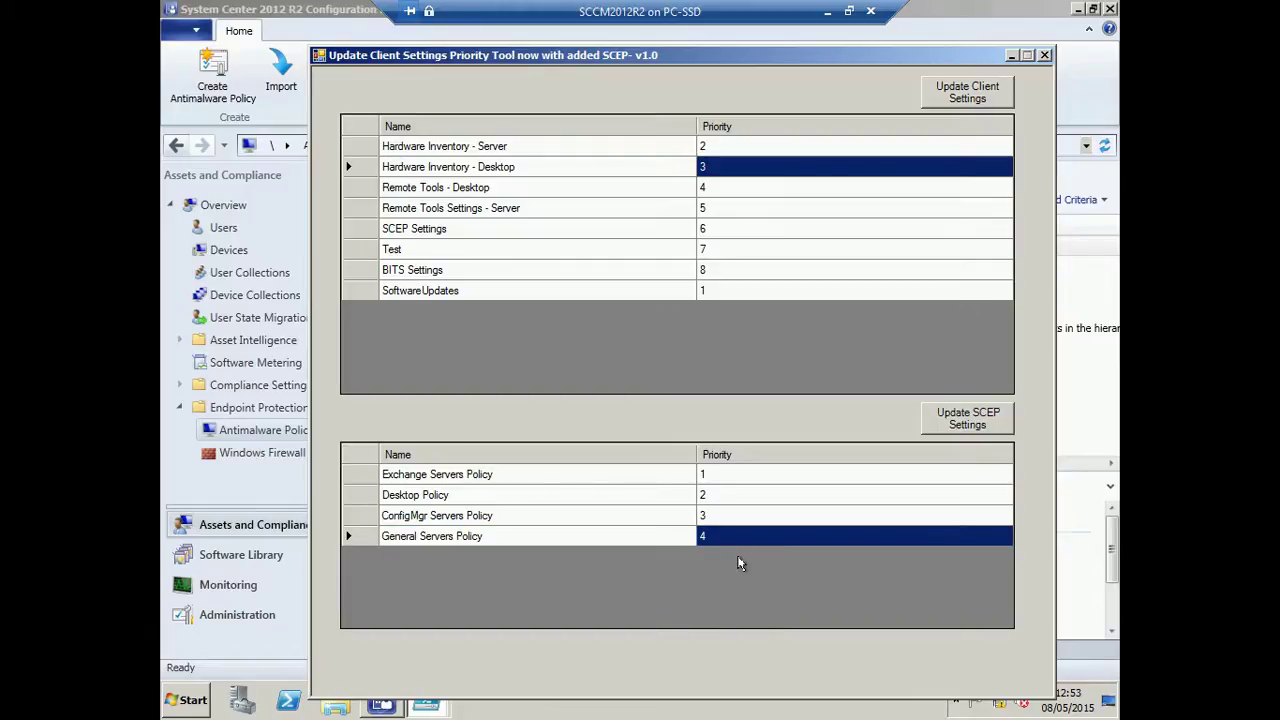
type("2")
left_click(958, 420)
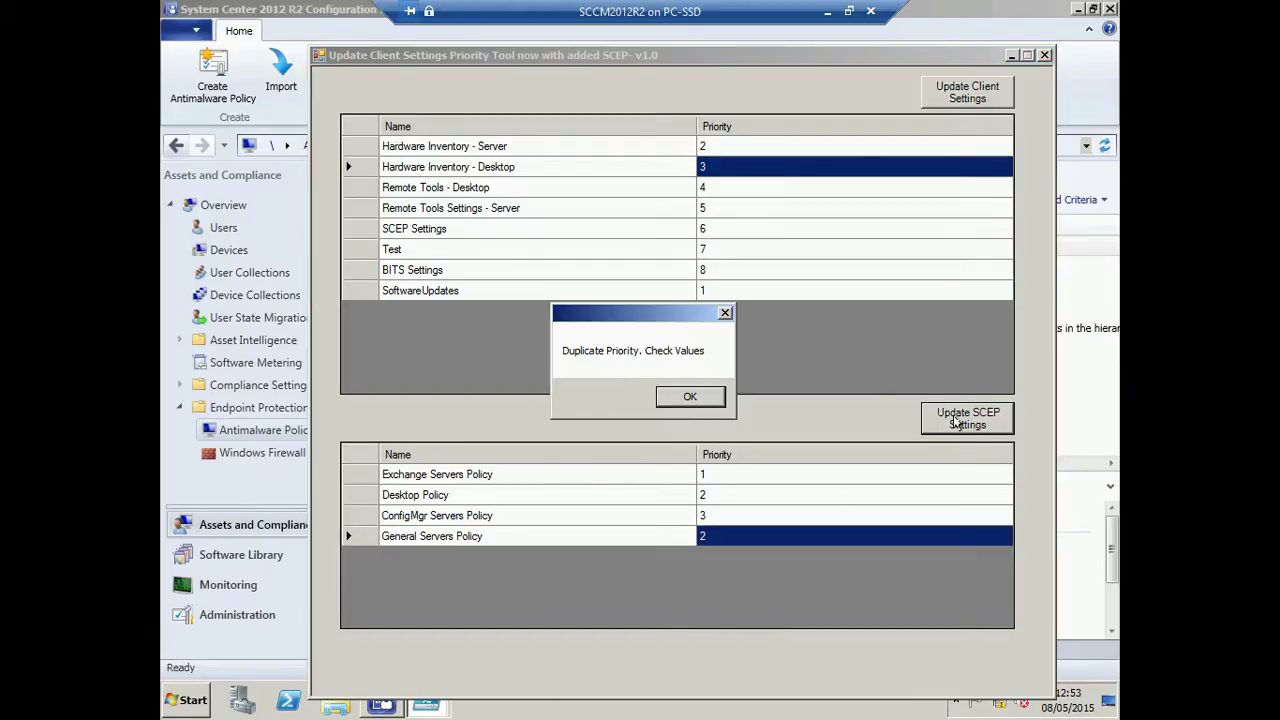
left_click(708, 404)
Apply over-limit priority 10001 to General Servers Policy, accepting the over-10000 warning.
left_click(721, 543)
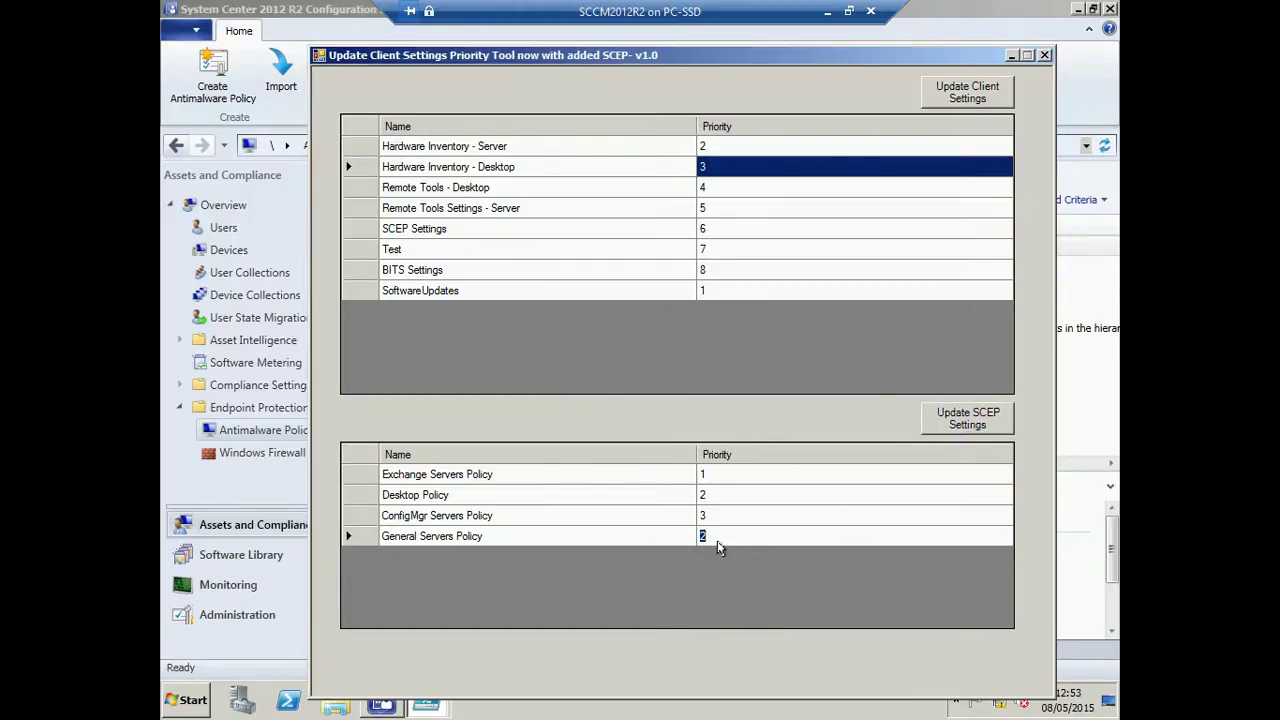
type("10001")
left_click(957, 427)
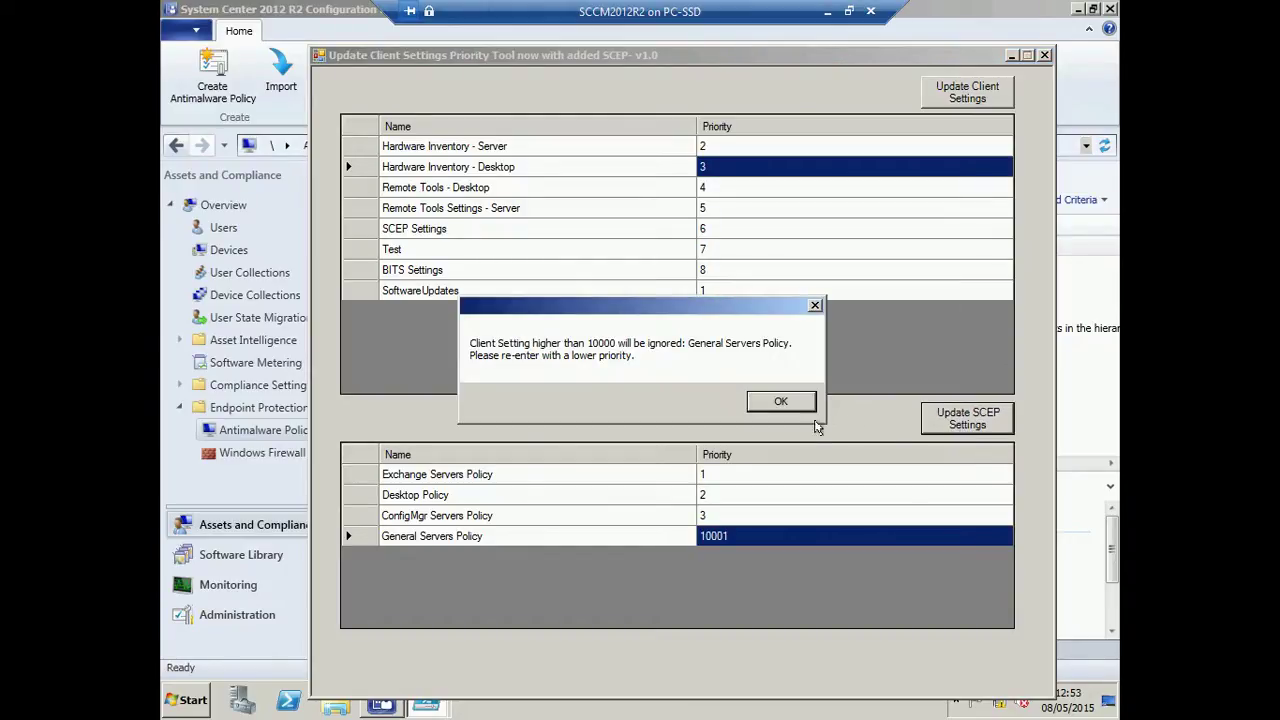
left_click(786, 401)
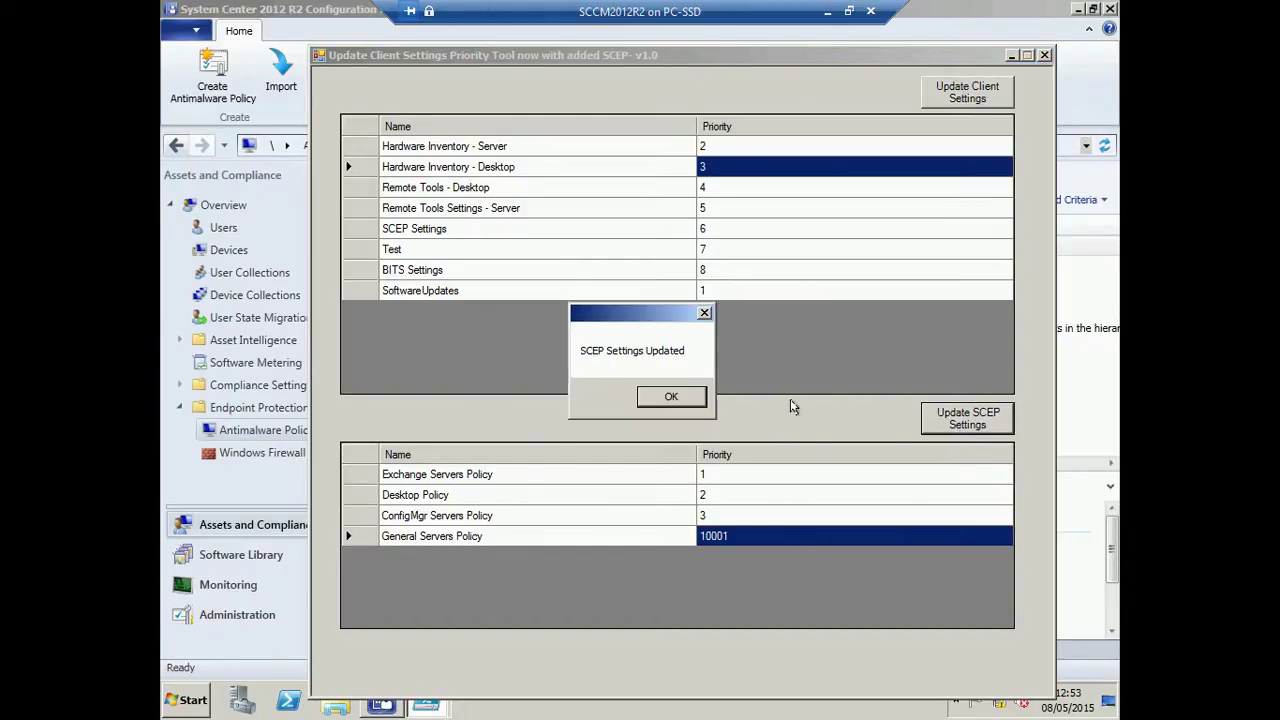
left_click(690, 396)
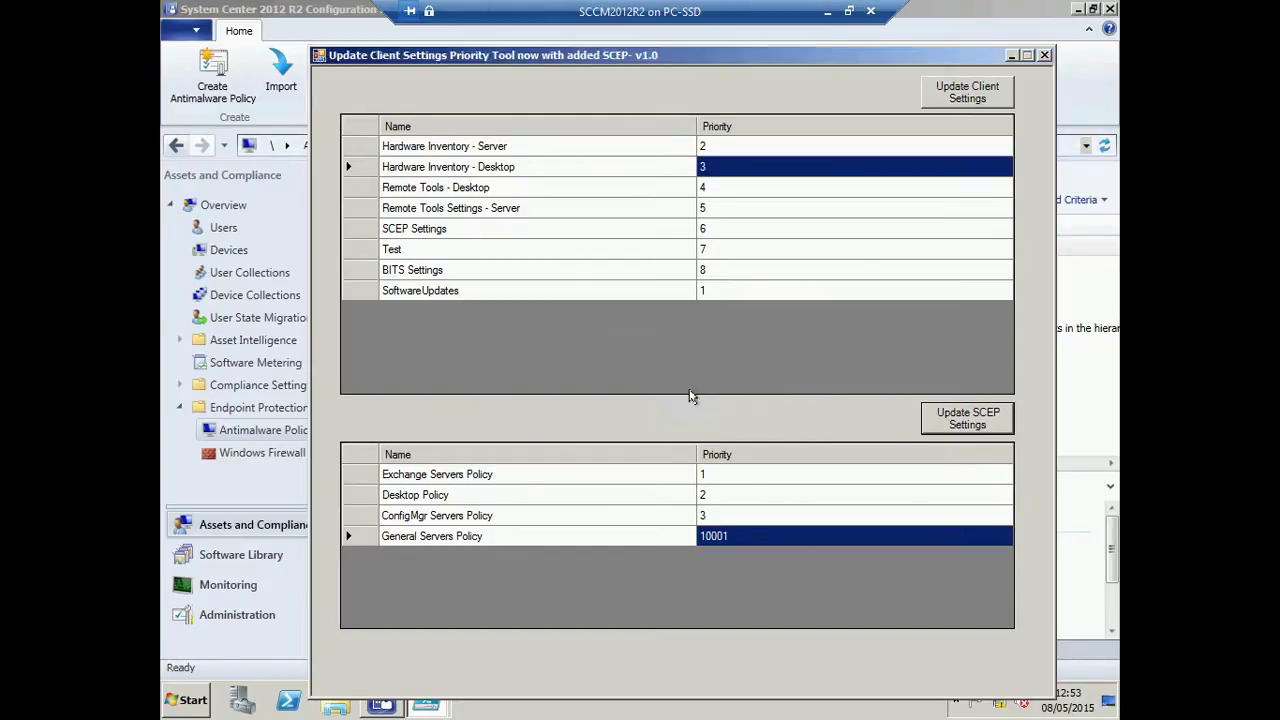
Search SCCMentor for 'client settings', open the priority tool article, and scroll to Executing the Script.
left_click(828, 12)
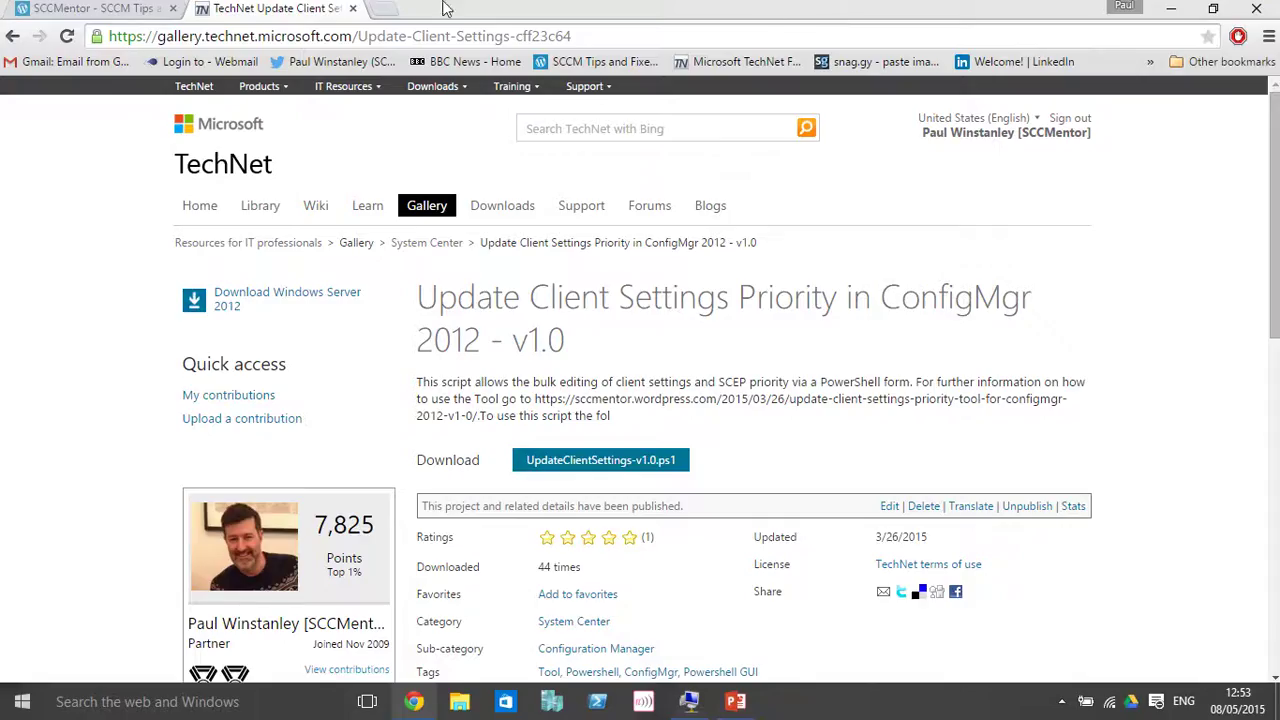
left_click(133, 8)
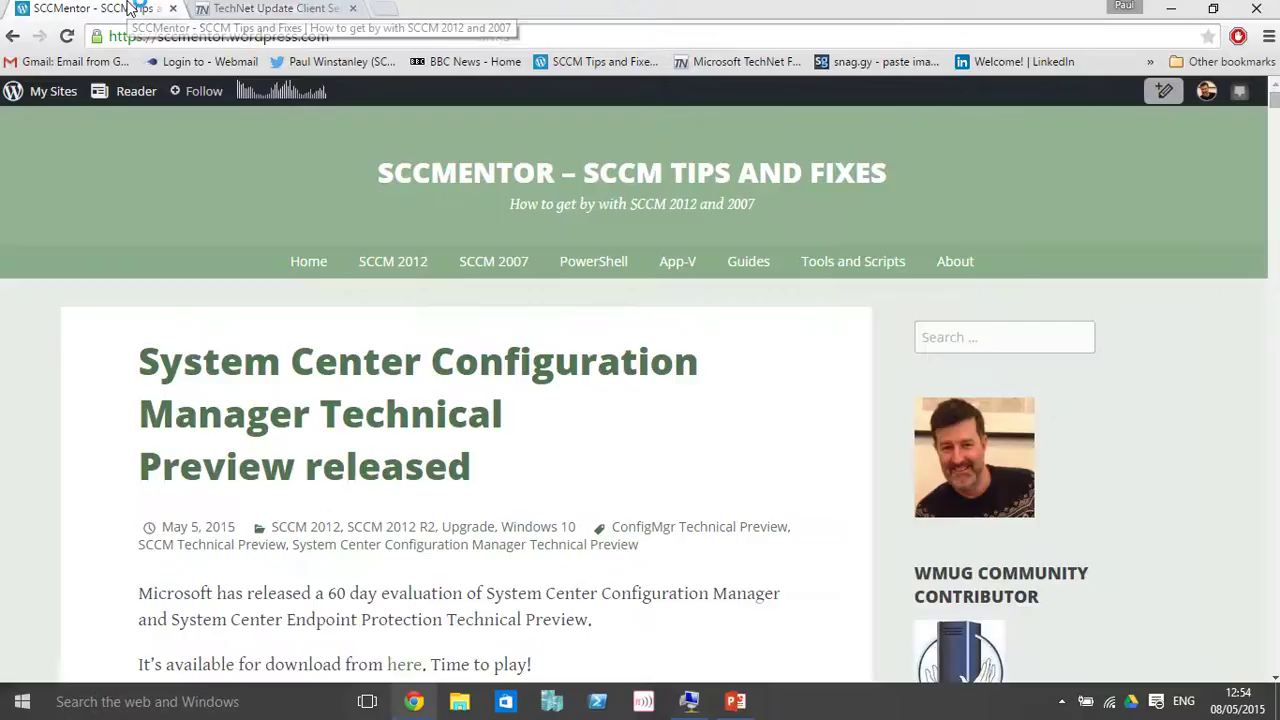
type("c")
left_click(966, 368)
key("Return")
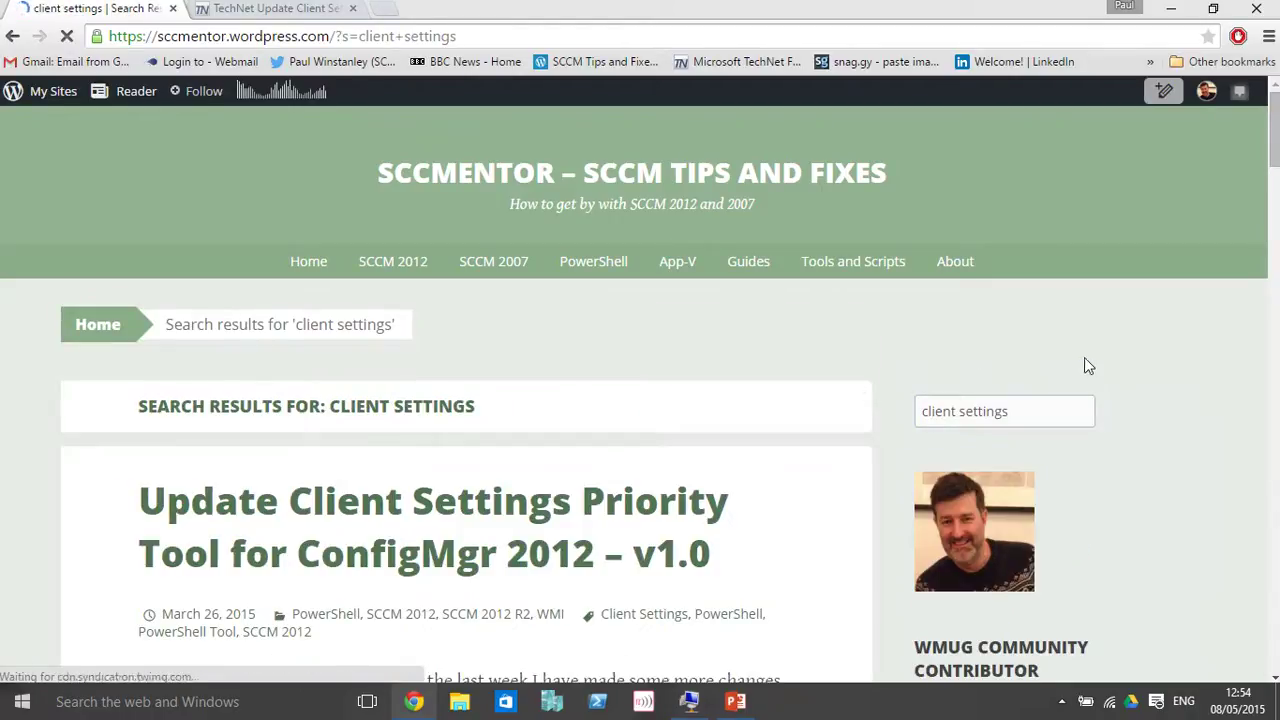
left_click(418, 524)
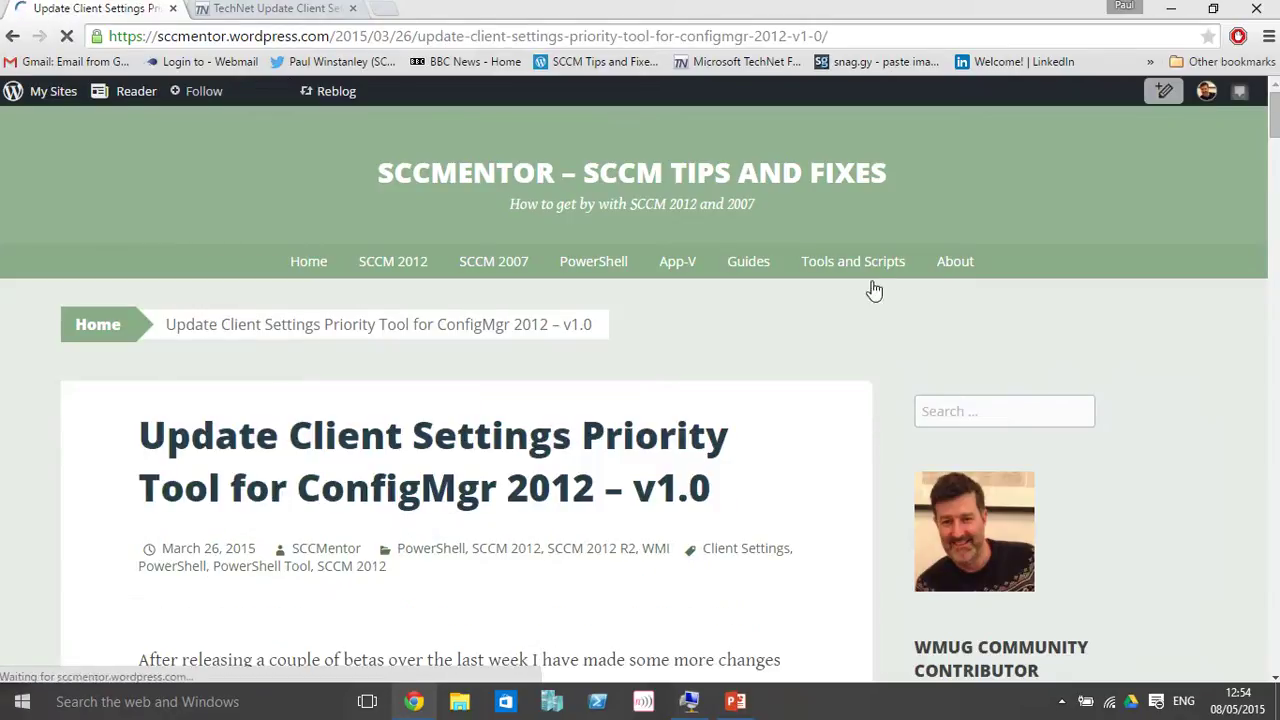
left_click_drag(1274, 128, 1274, 236)
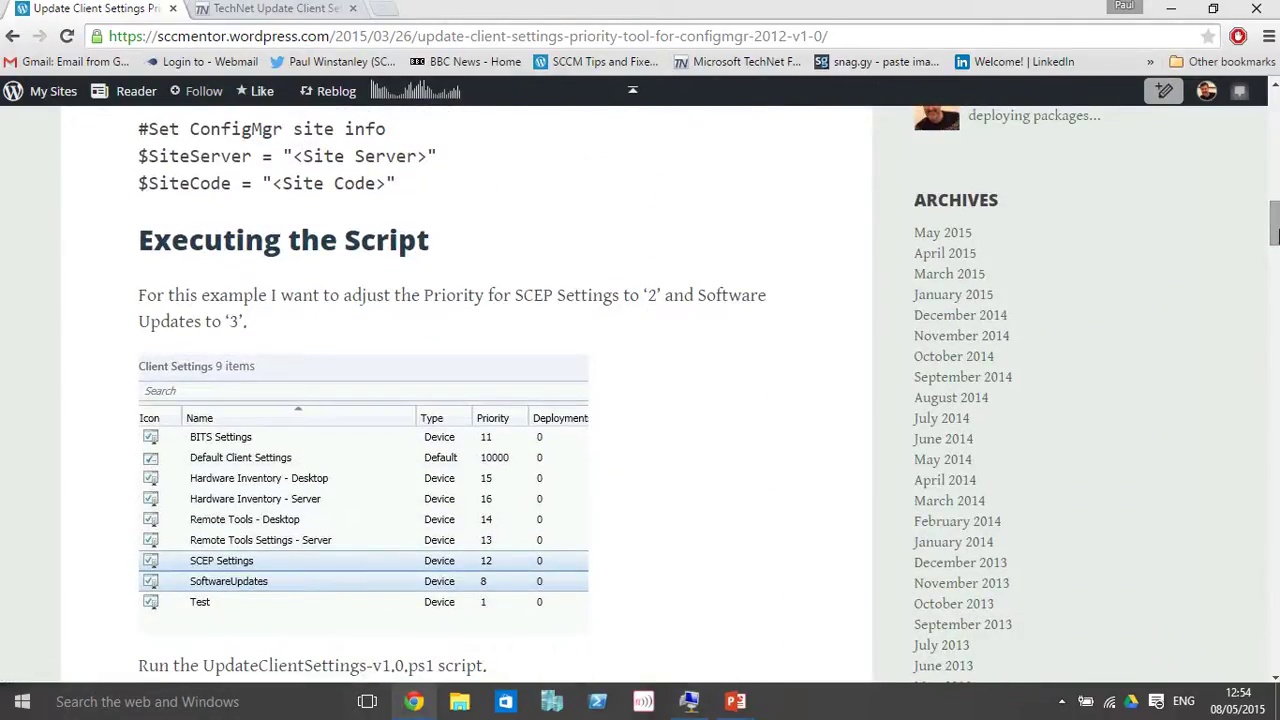